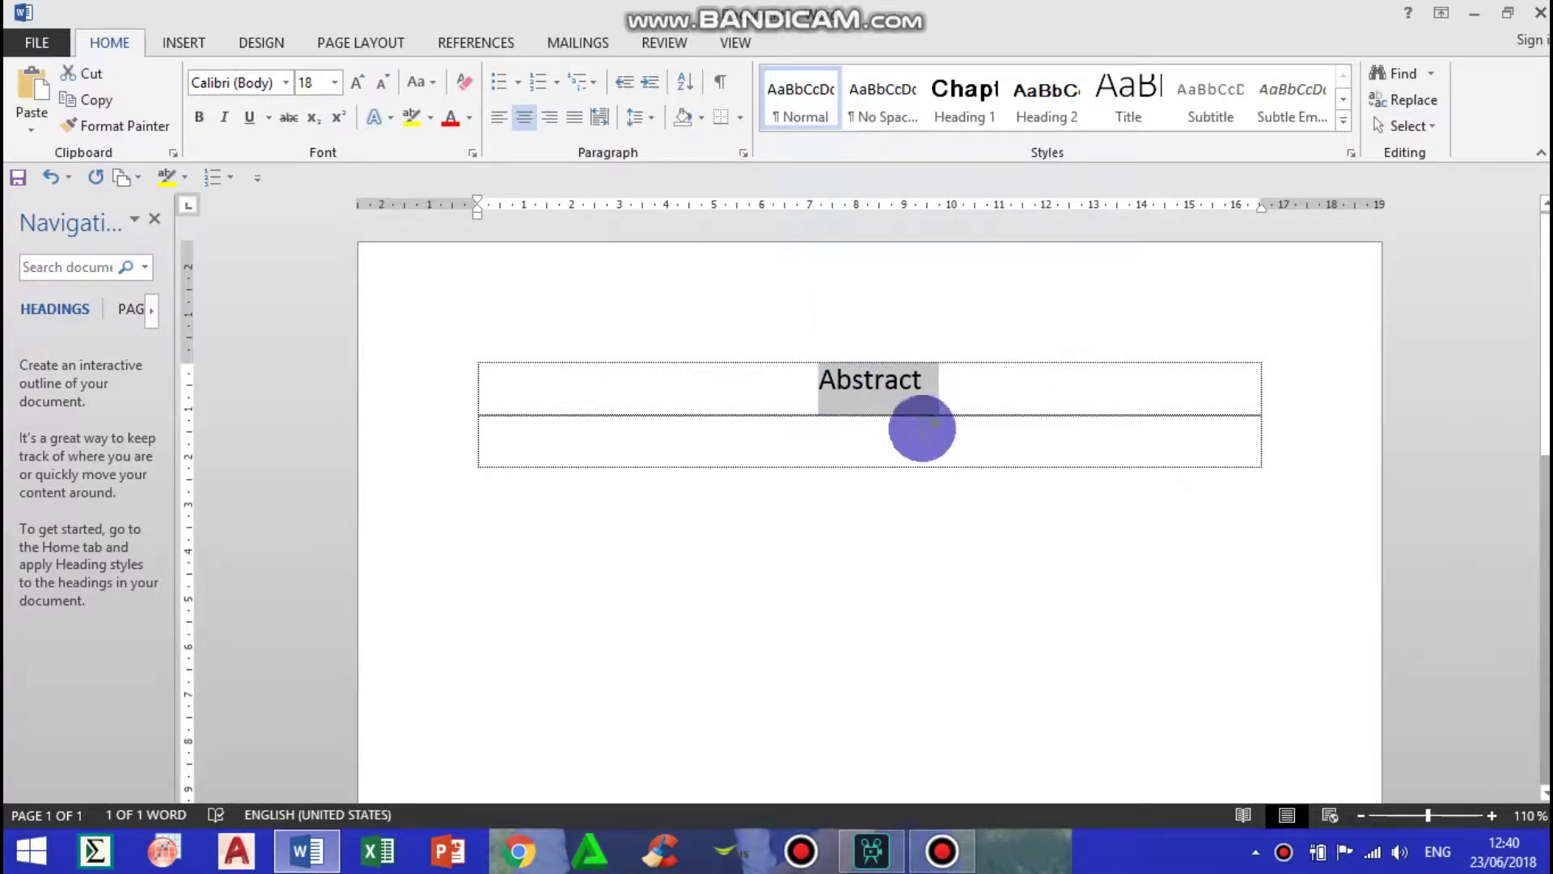
Add blank lines below the Abstract heading until the text cursor reaches the start of a second page
left_click(989, 408)
key("Tab")
key("Tab")
key("Tab")
key("Tab")
key("Tab")
key("Tab")
key("Tab")
key("Tab")
key("Tab")
key("Tab")
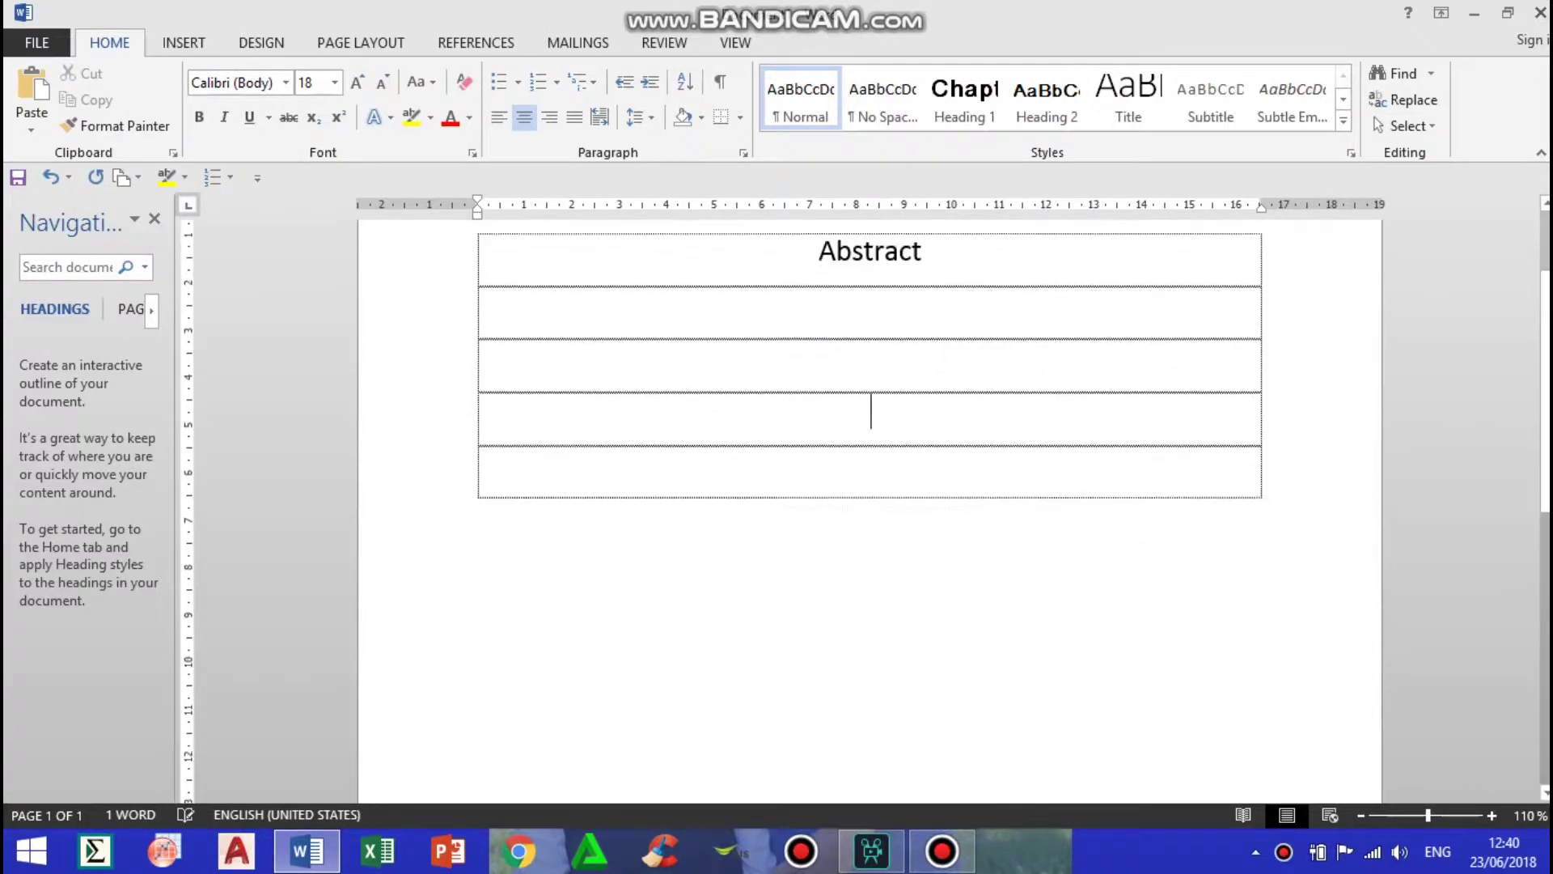
key("Tab")
key("Tab")
key("Tab")
key("Tab")
key("Tab")
key("Tab")
key("Tab")
key("Tab")
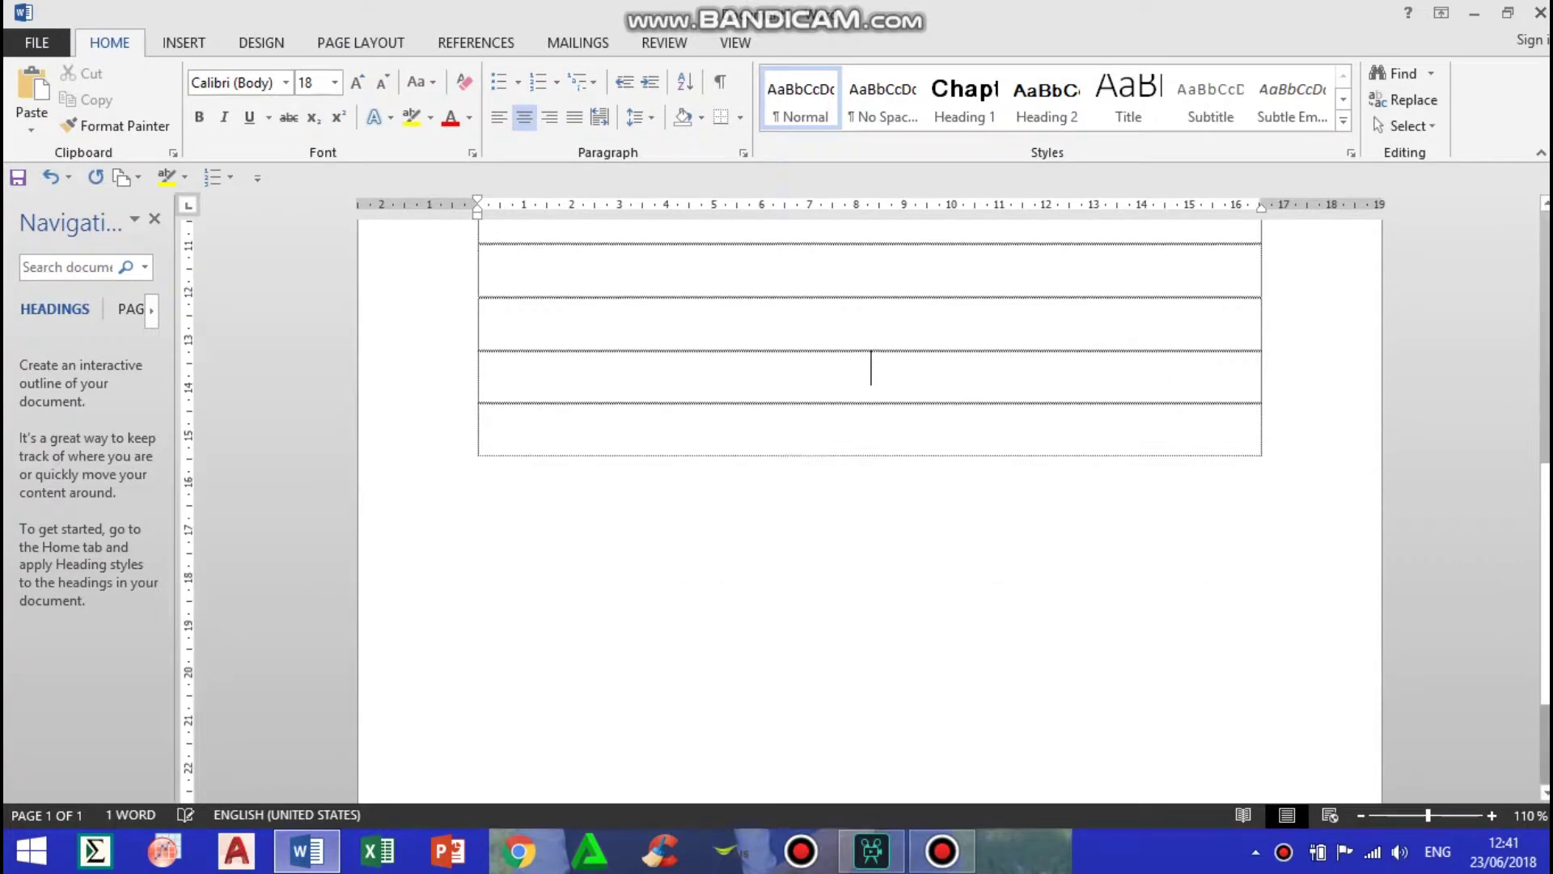
key("Tab")
key("Tab")
key("Tab")
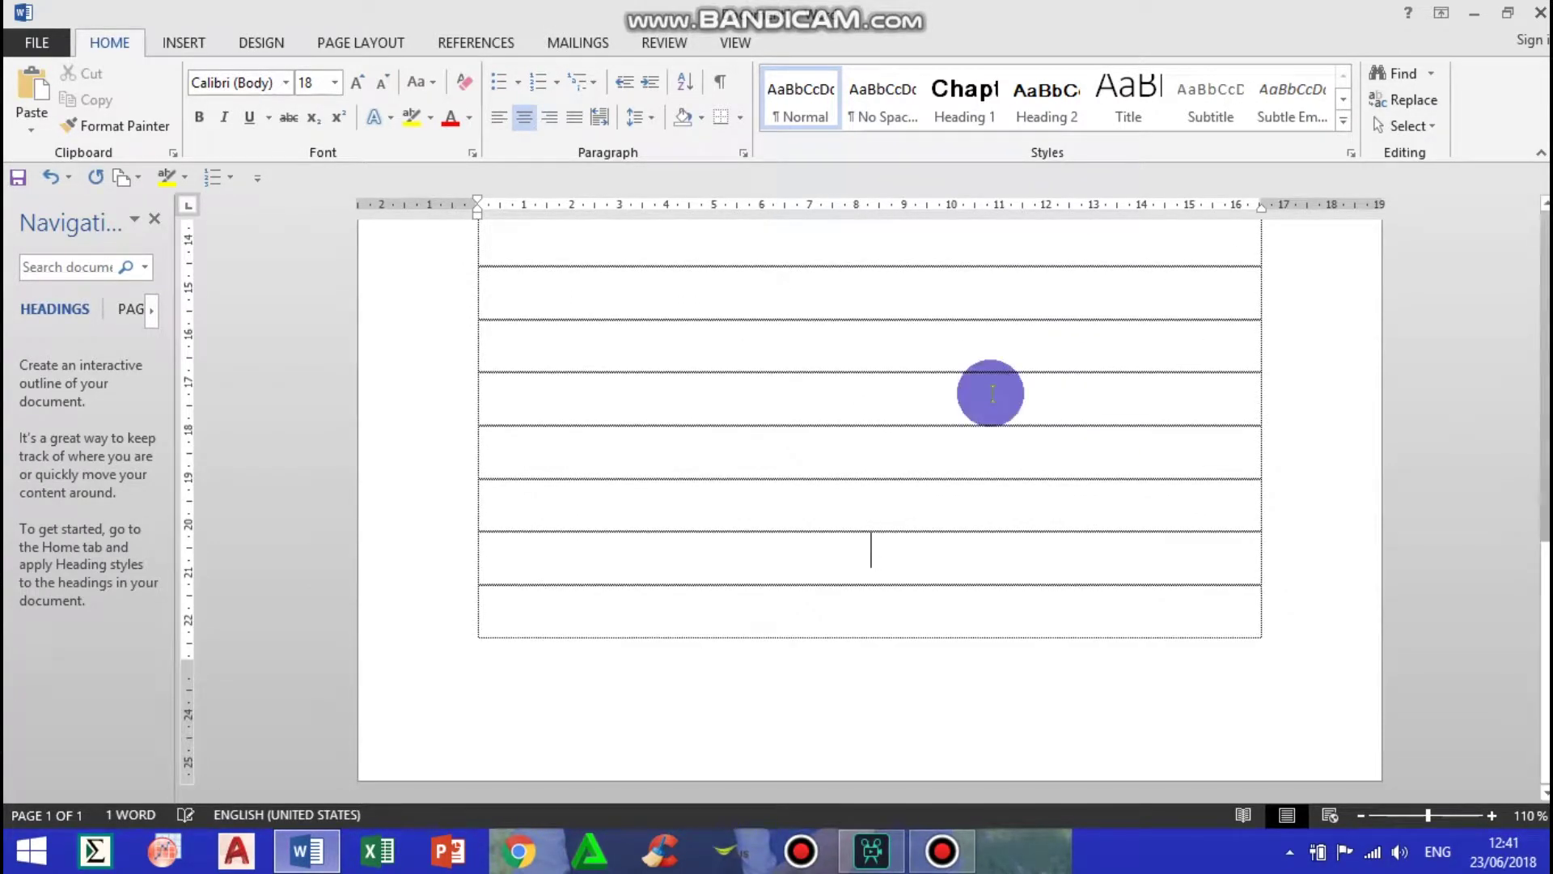
key("Tab")
key("Tab")
Paste the Abstract heading on the first line of page 2 and number it as Abstract 1
scroll(873, 728, "down", 2)
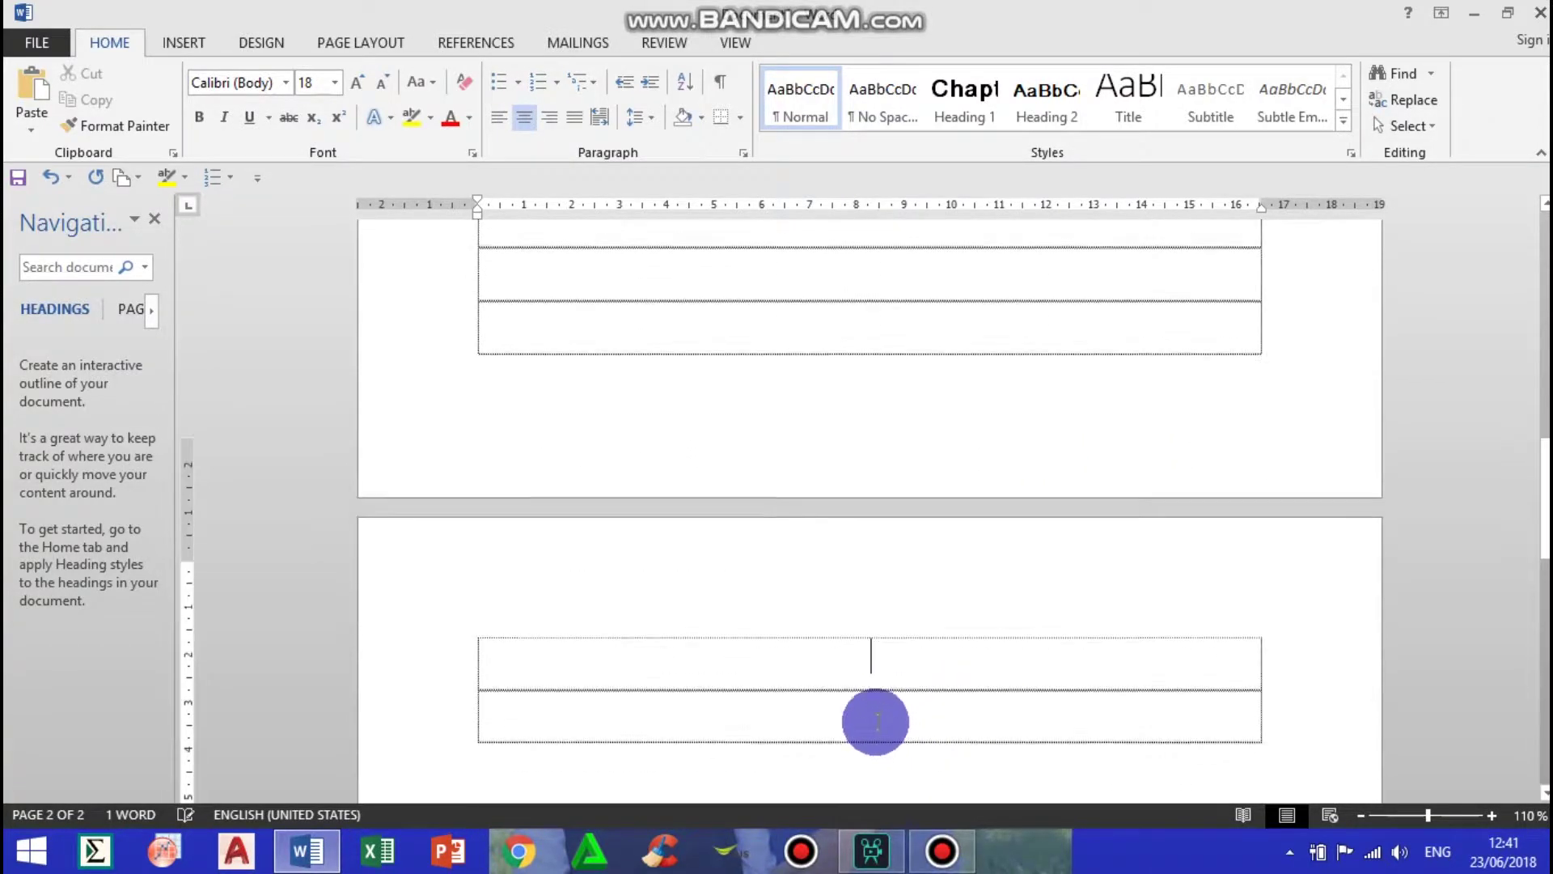
type("Abstract")
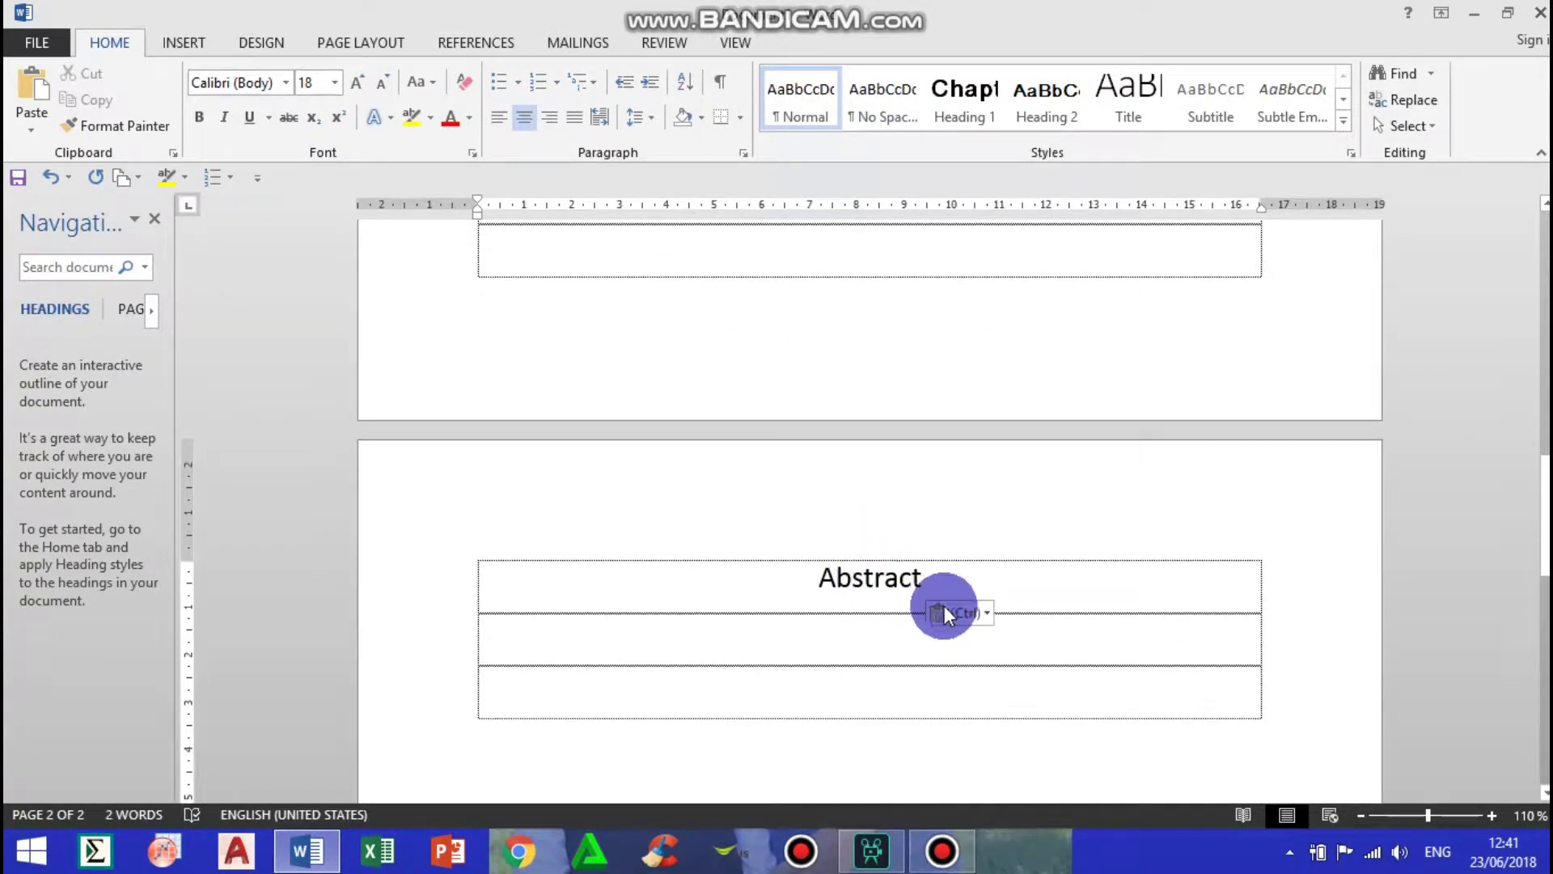
left_click(930, 572)
left_click(911, 575)
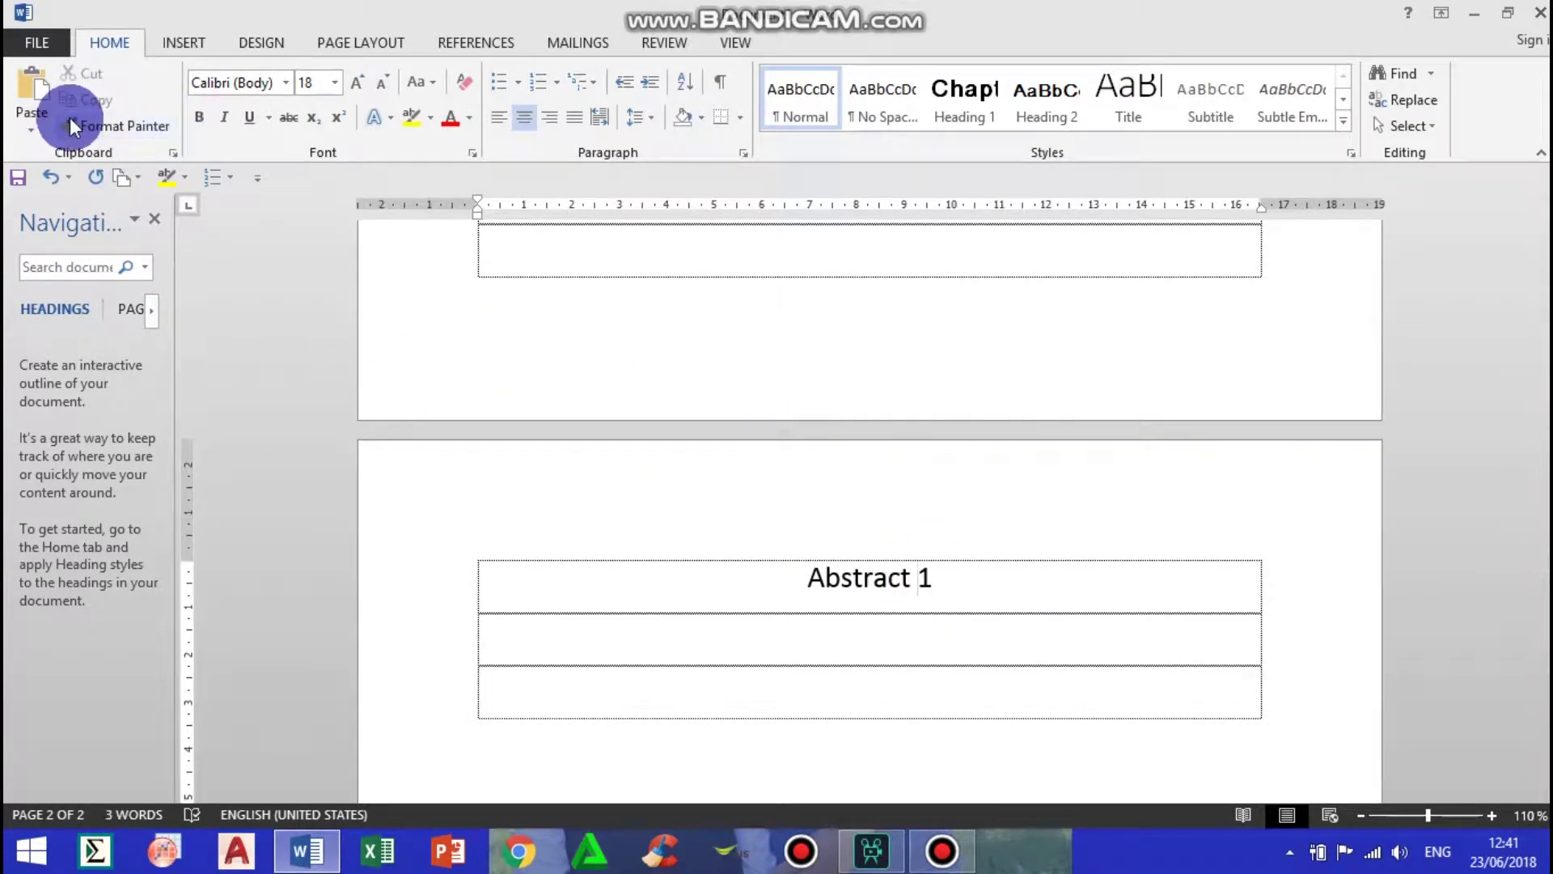
Insert a page break after Abstract 1 and add the heading Abstract 2 on the new page
left_click(348, 36)
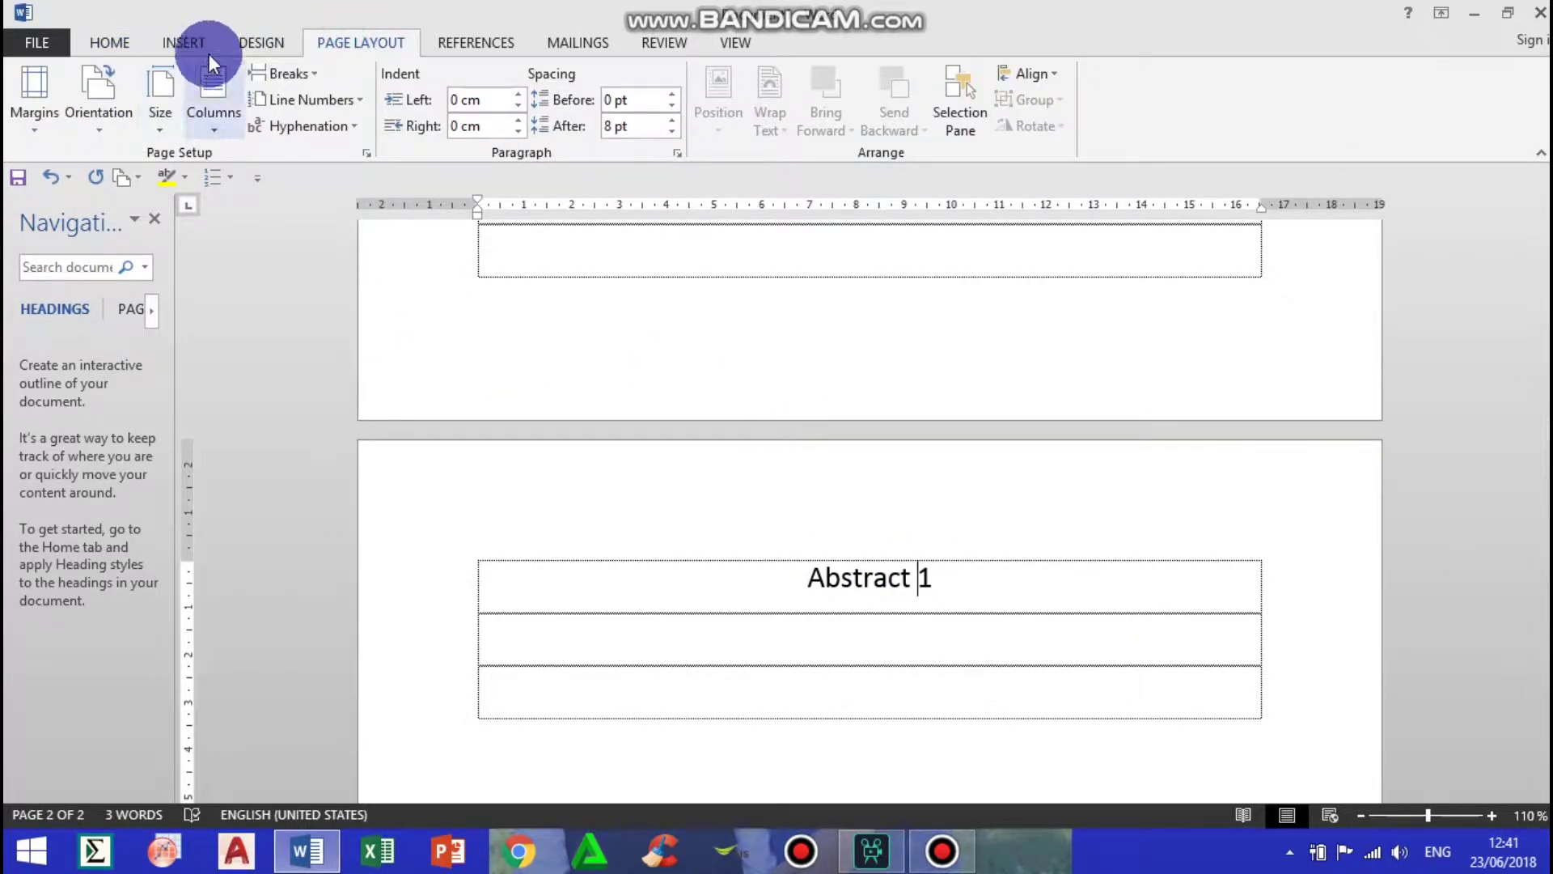
left_click(179, 45)
left_click(963, 566)
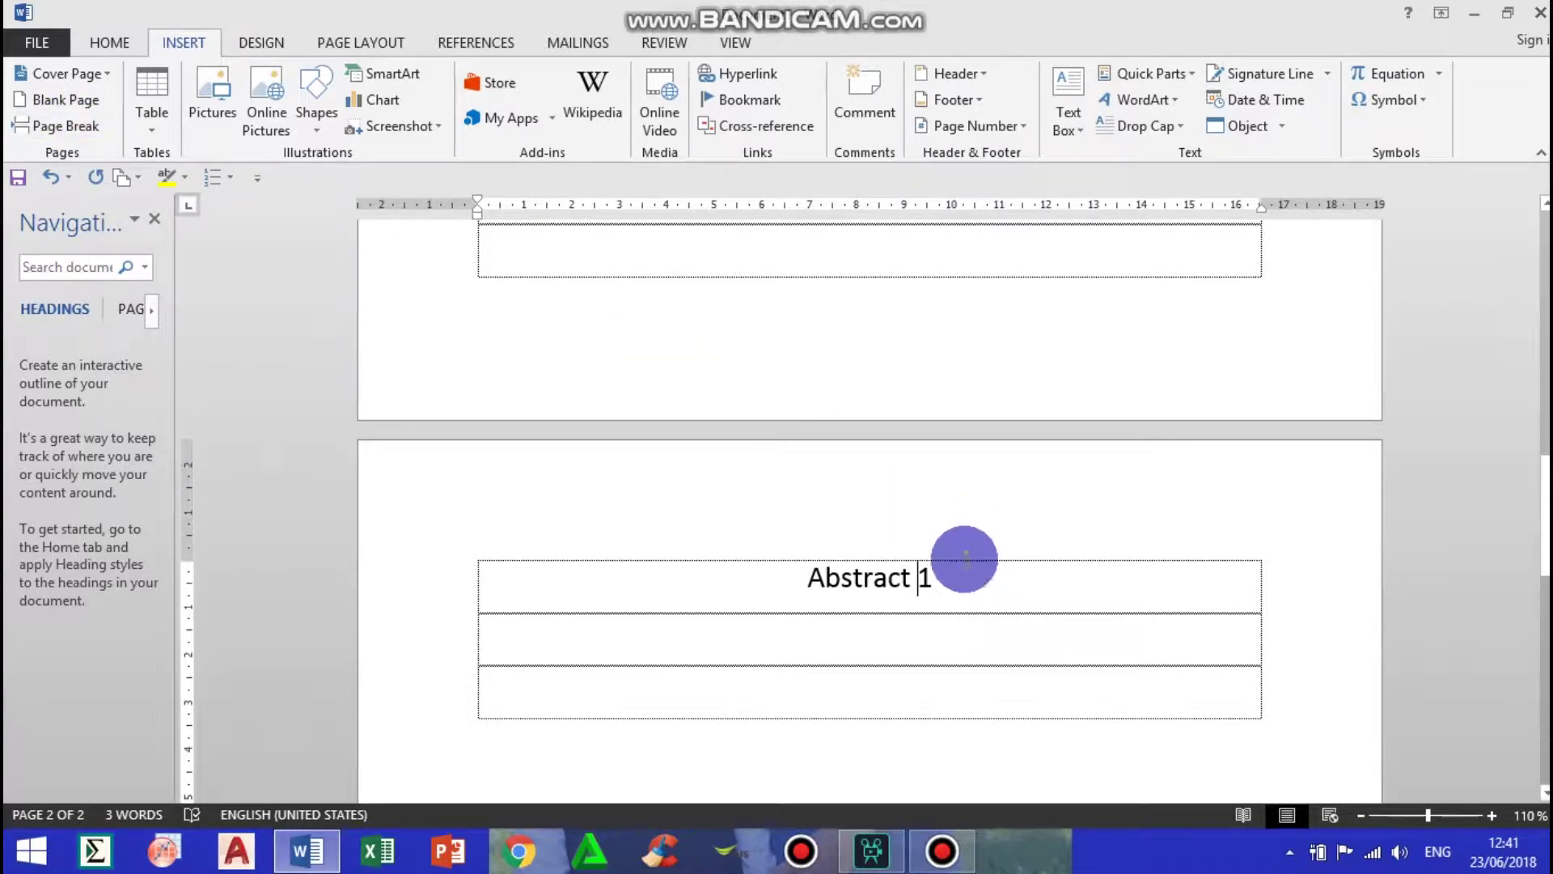
left_click(36, 133)
scroll(801, 542, "down", 3)
type("Abstract")
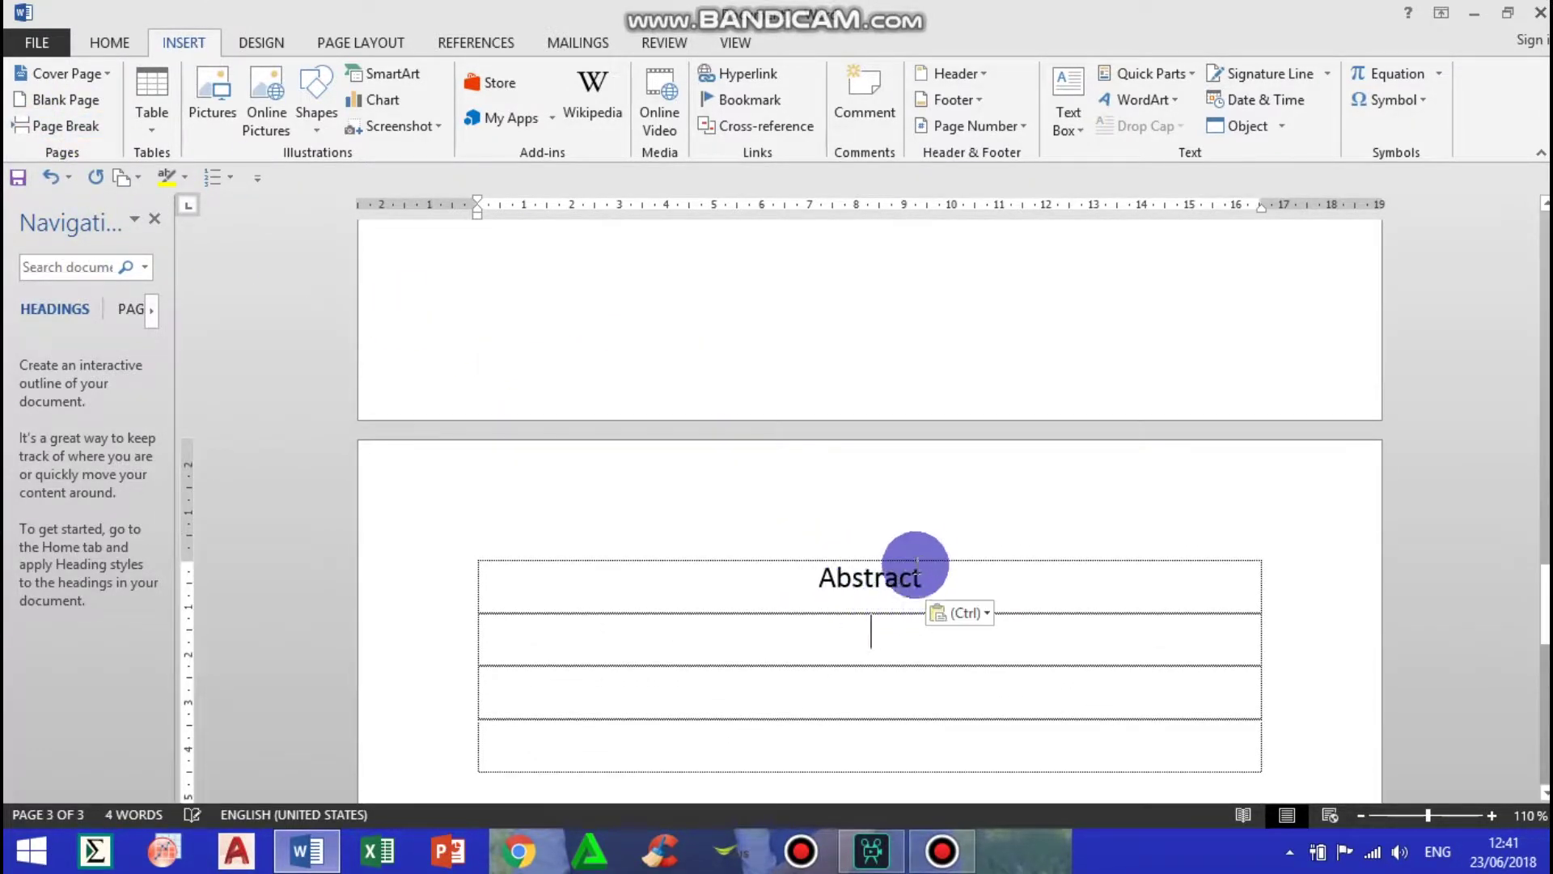
type("2")
Insert a page break after Abstract 2 and add an Abstract heading numbered 3 on the new page
scroll(936, 572, "down", 3)
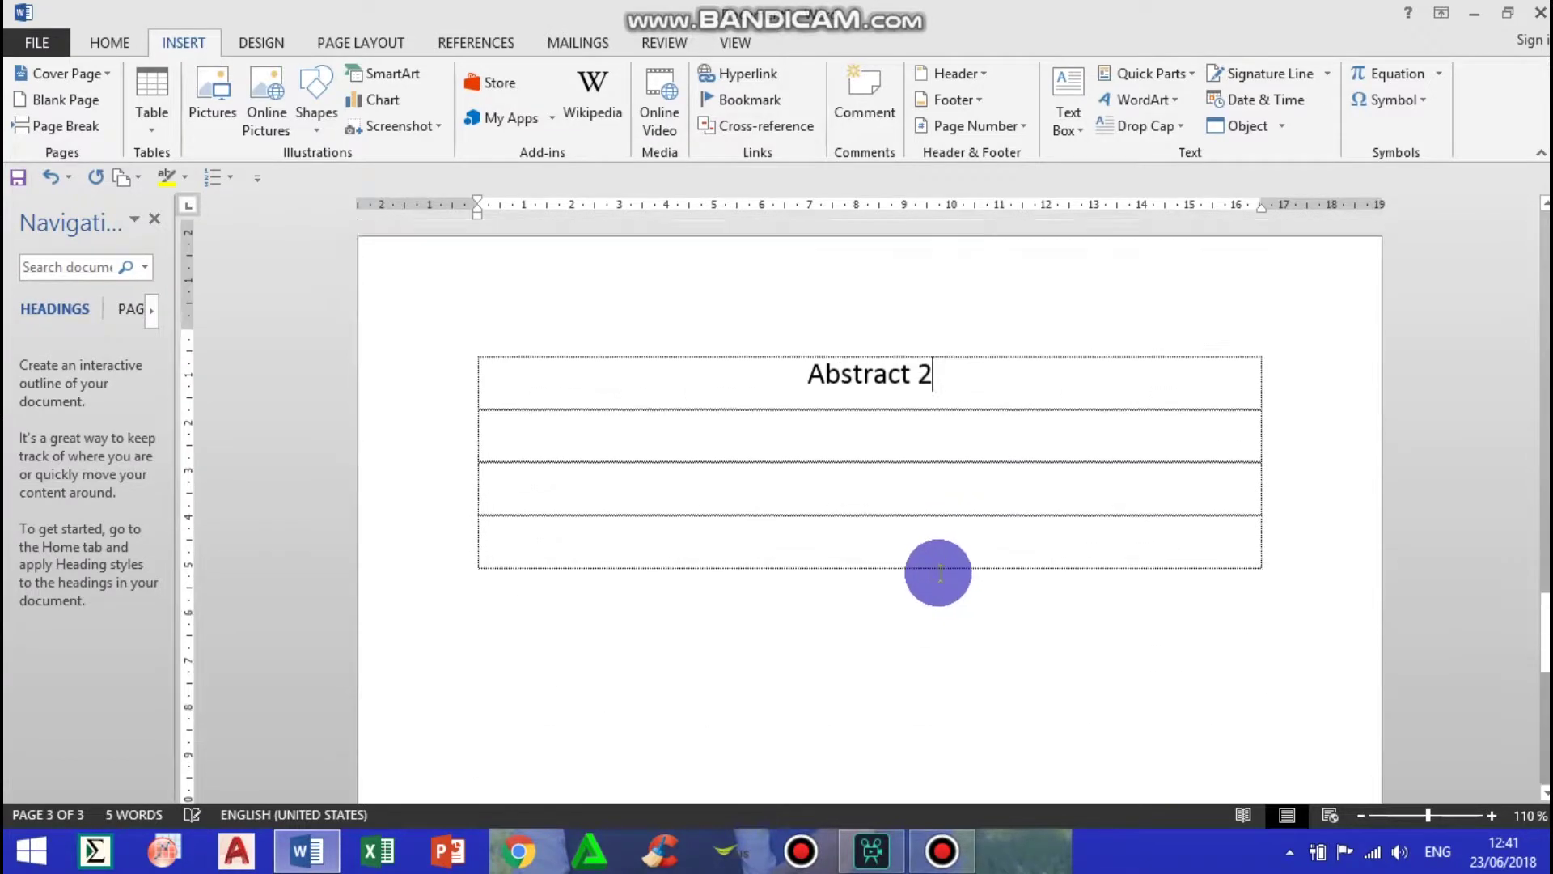
left_click(32, 128)
scroll(811, 697, "down", 3)
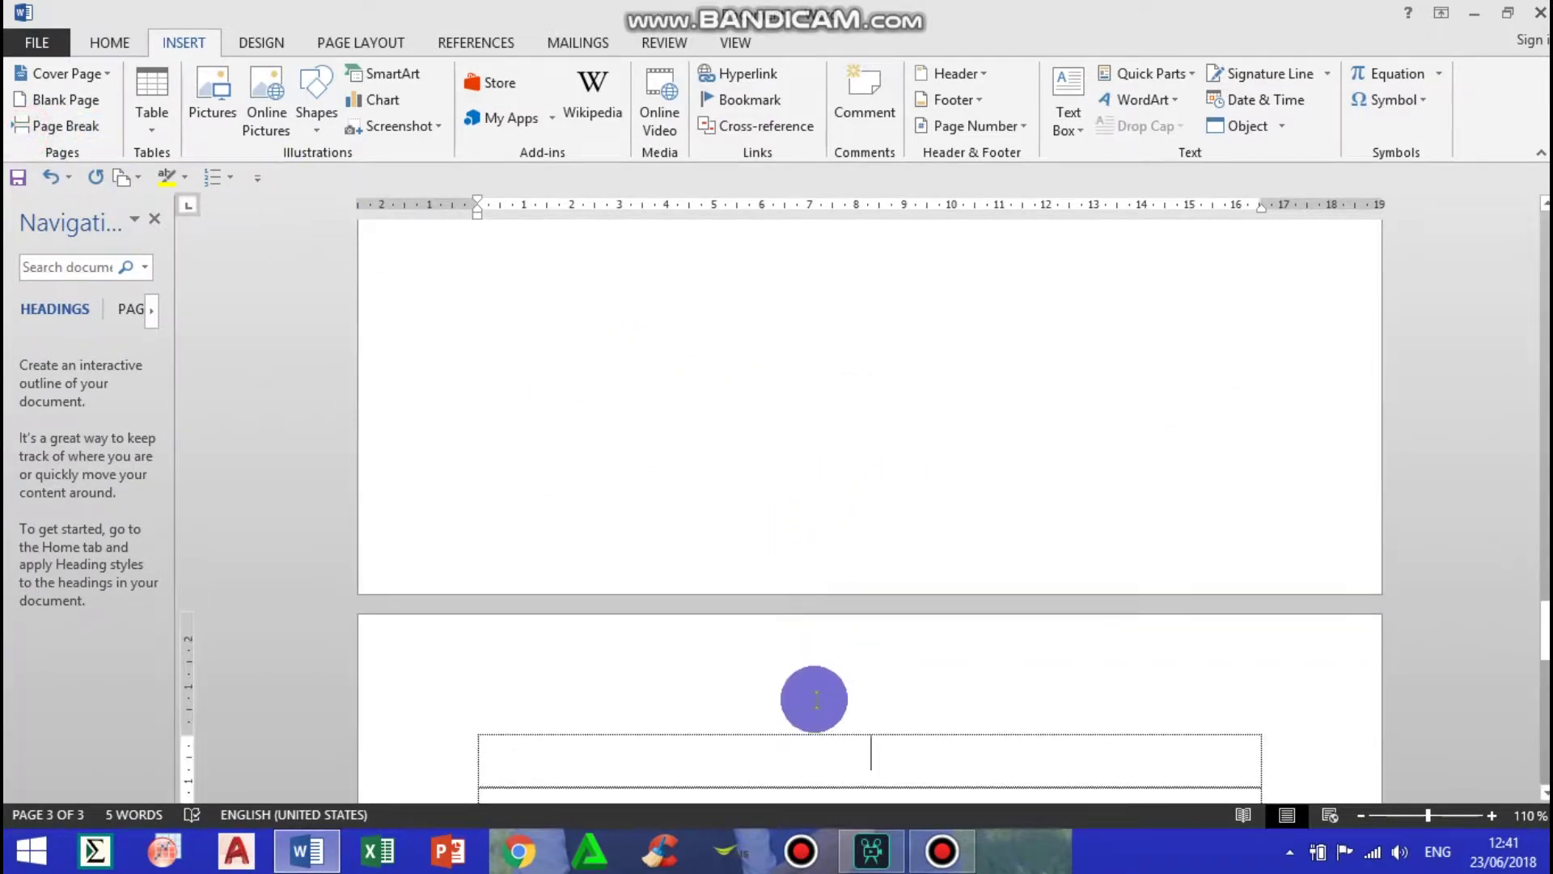
type("Abstract")
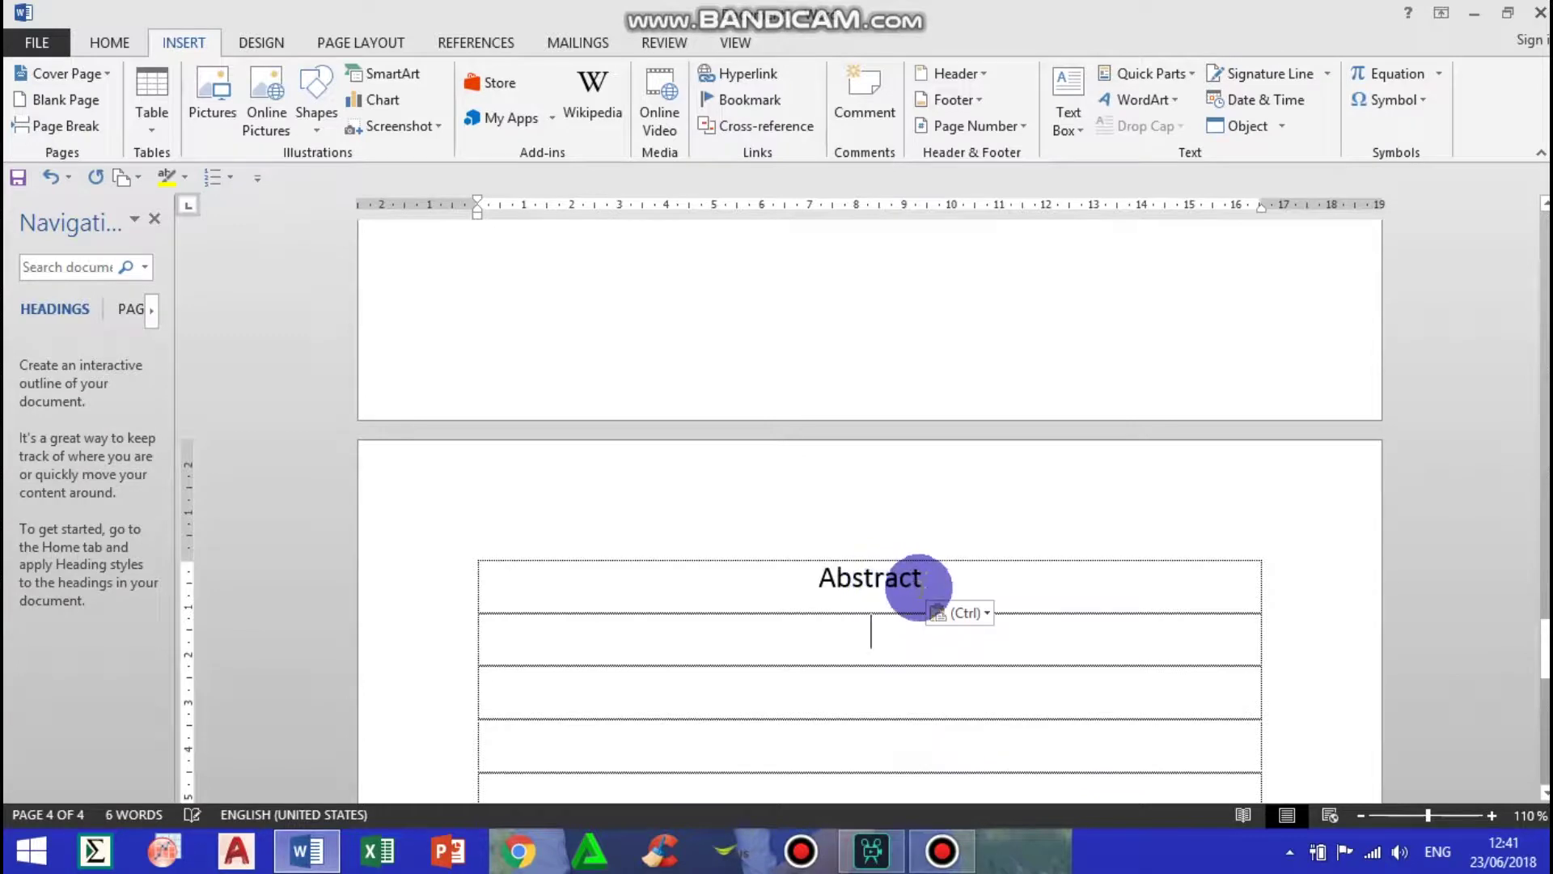
type("3")
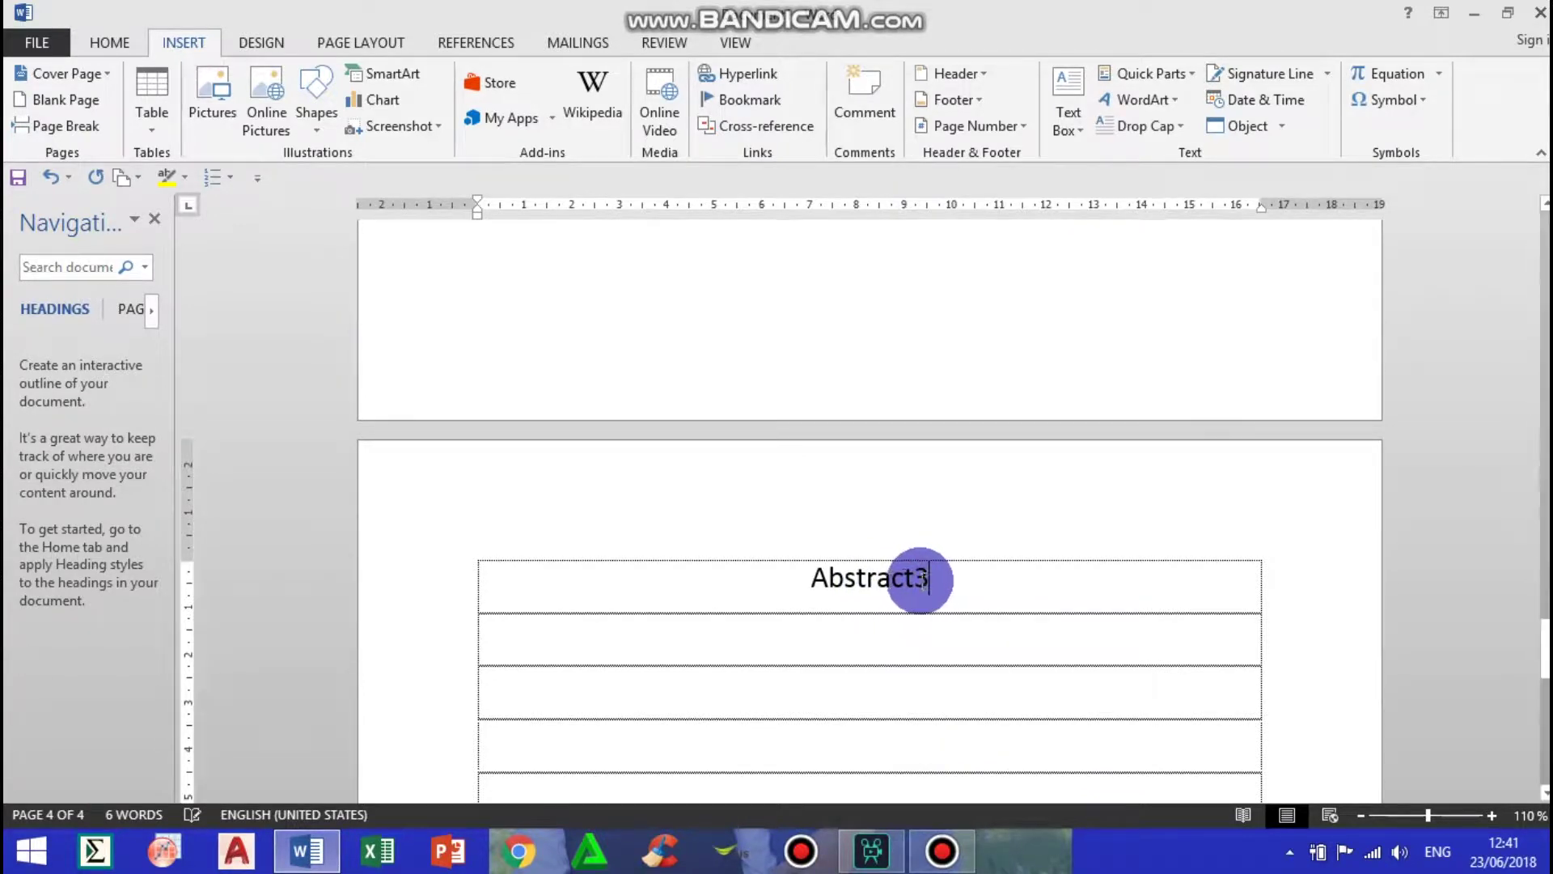
Write "Koj yuav tsum muab koj lub maub tso kawg nkaus koj daim" on the last line of page 1
scroll(1029, 584, "up", 5)
left_click_drag(1543, 627, 1545, 344)
left_click(572, 377)
left_click(884, 426)
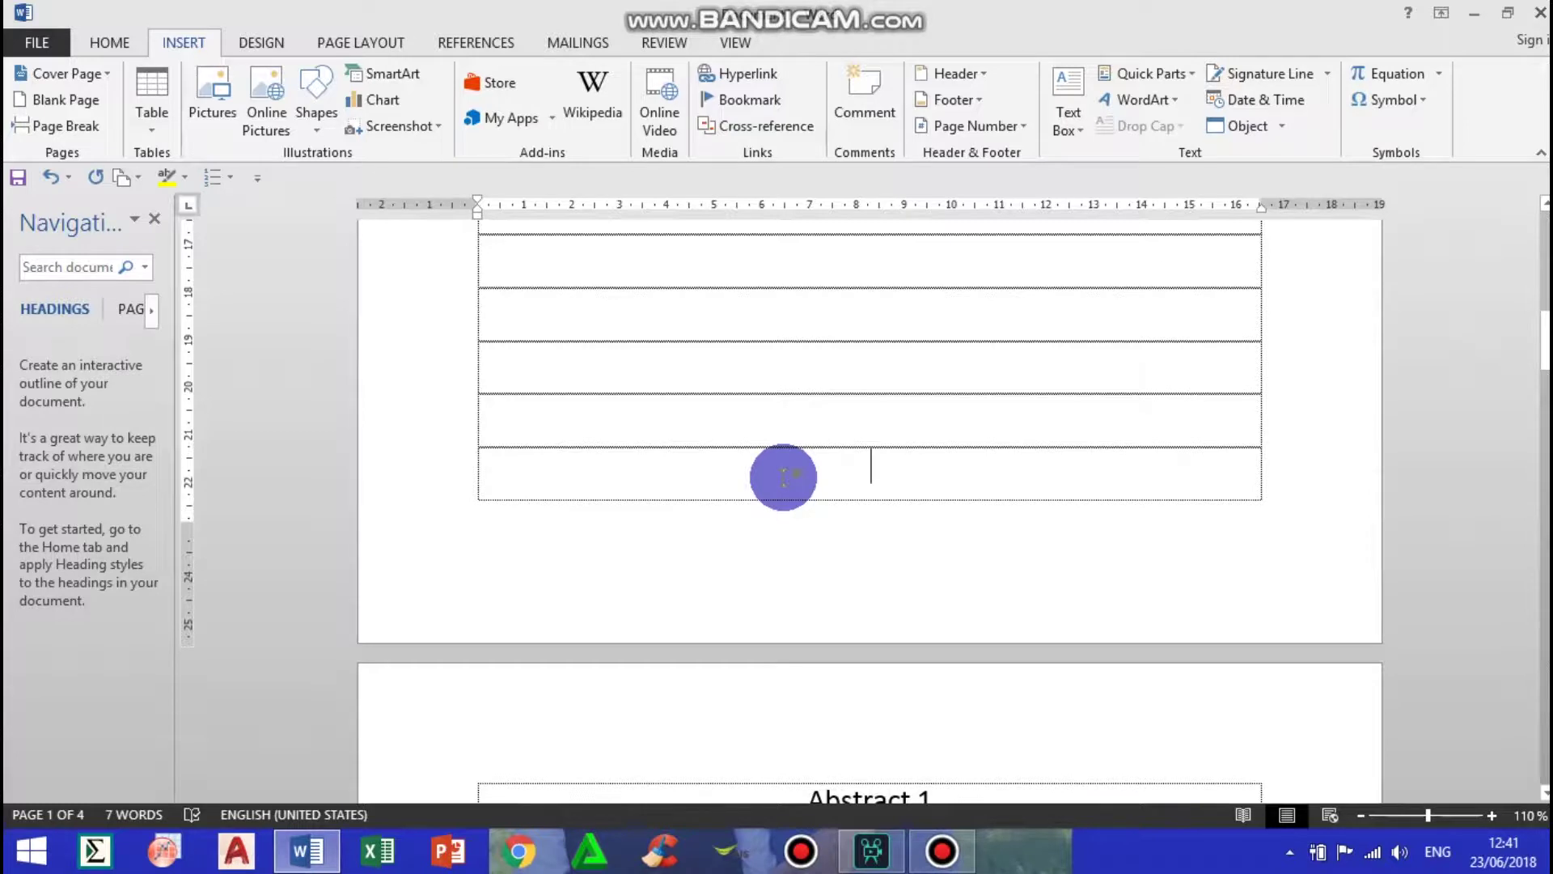
type("ko")
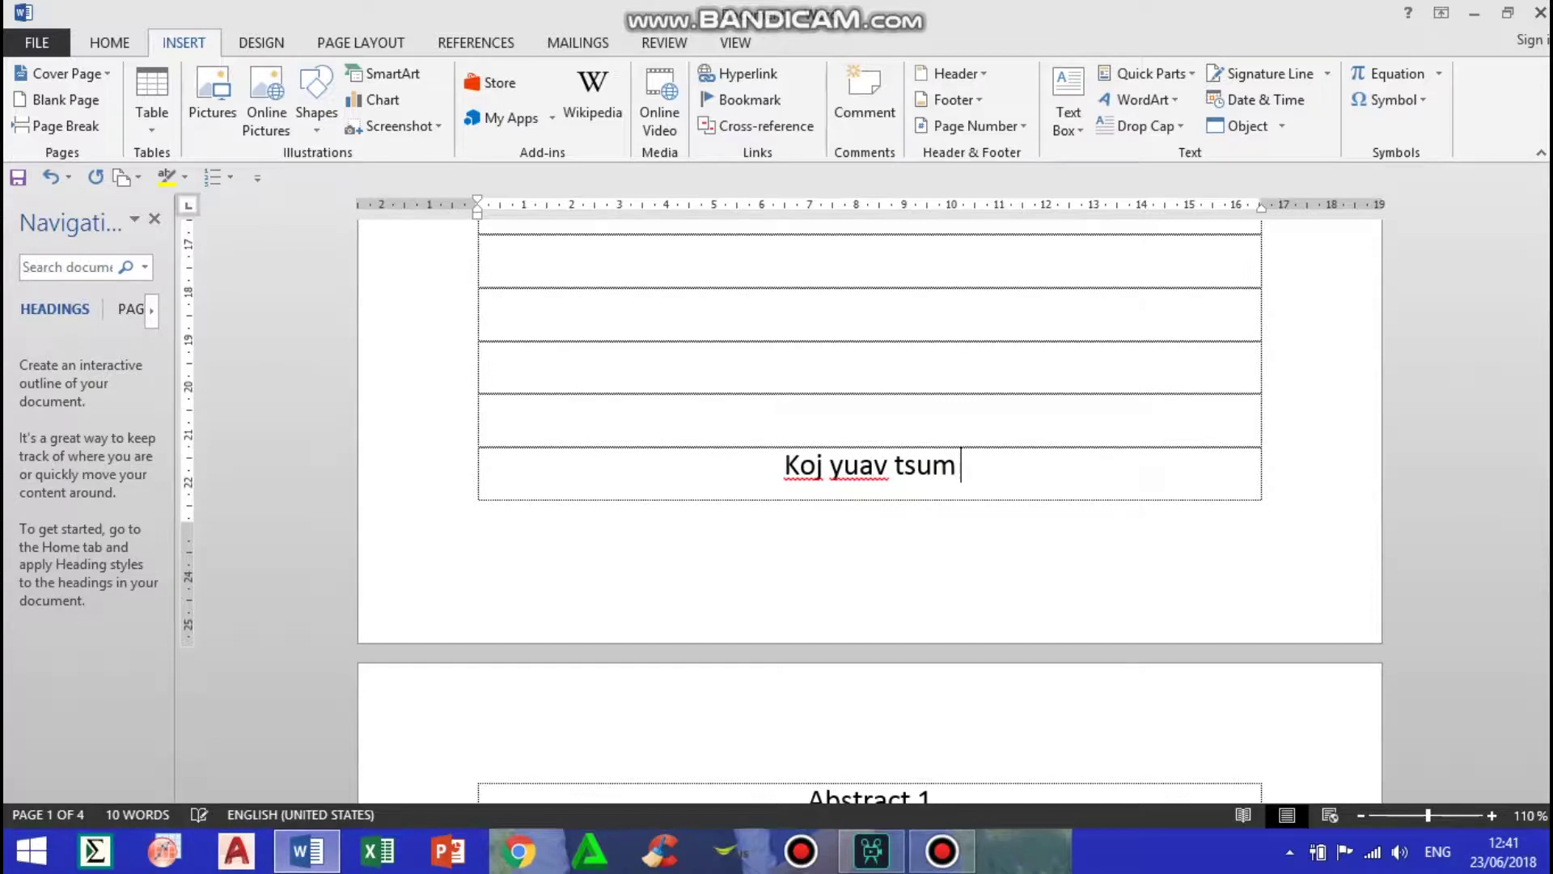
type("mua")
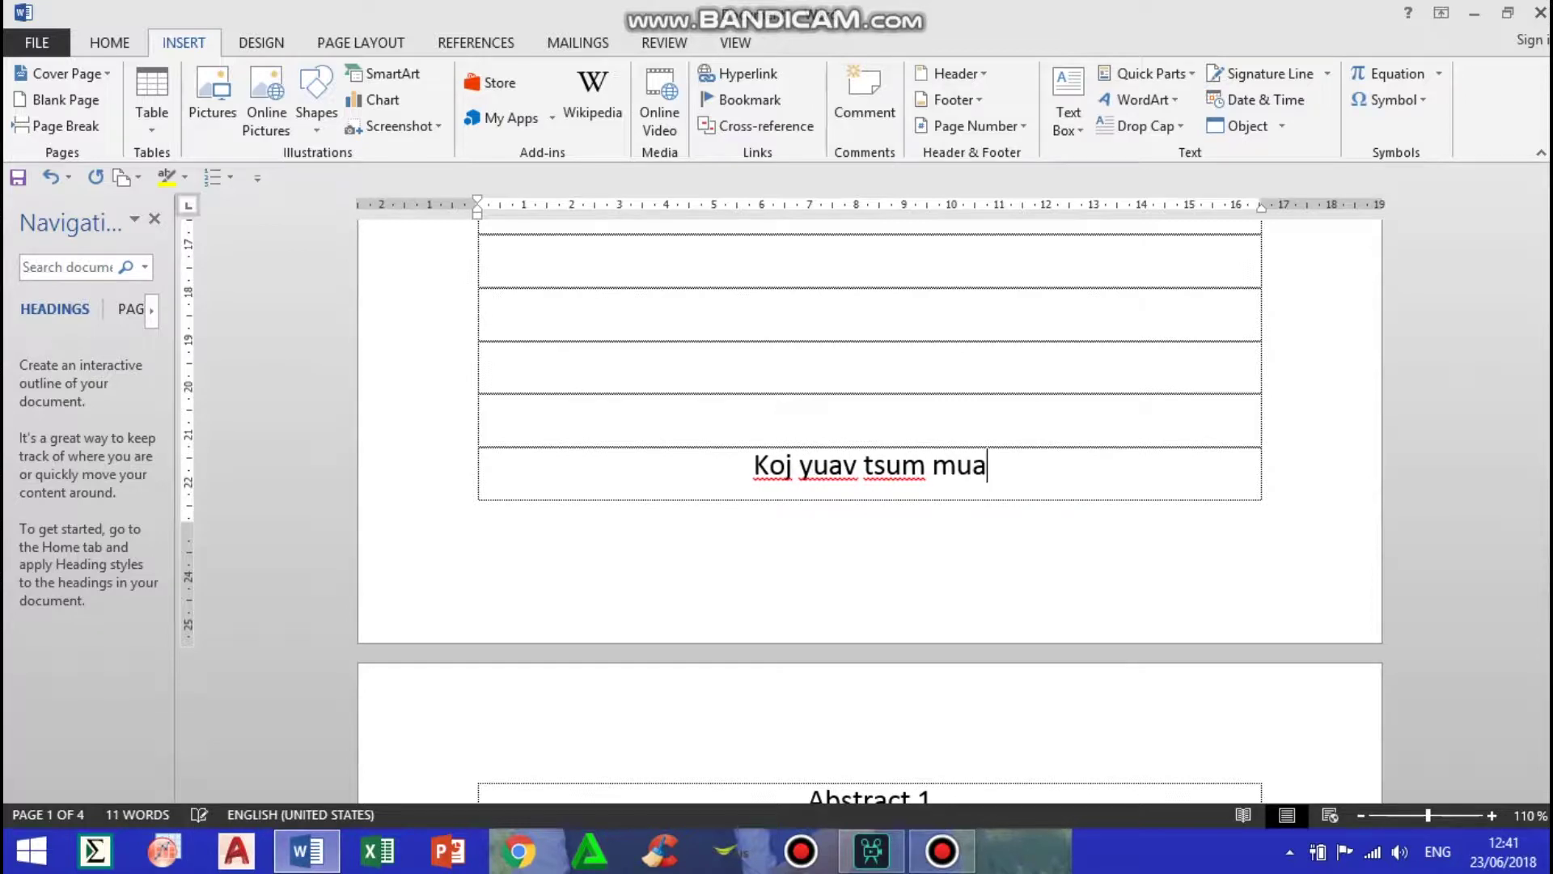
type("b ")
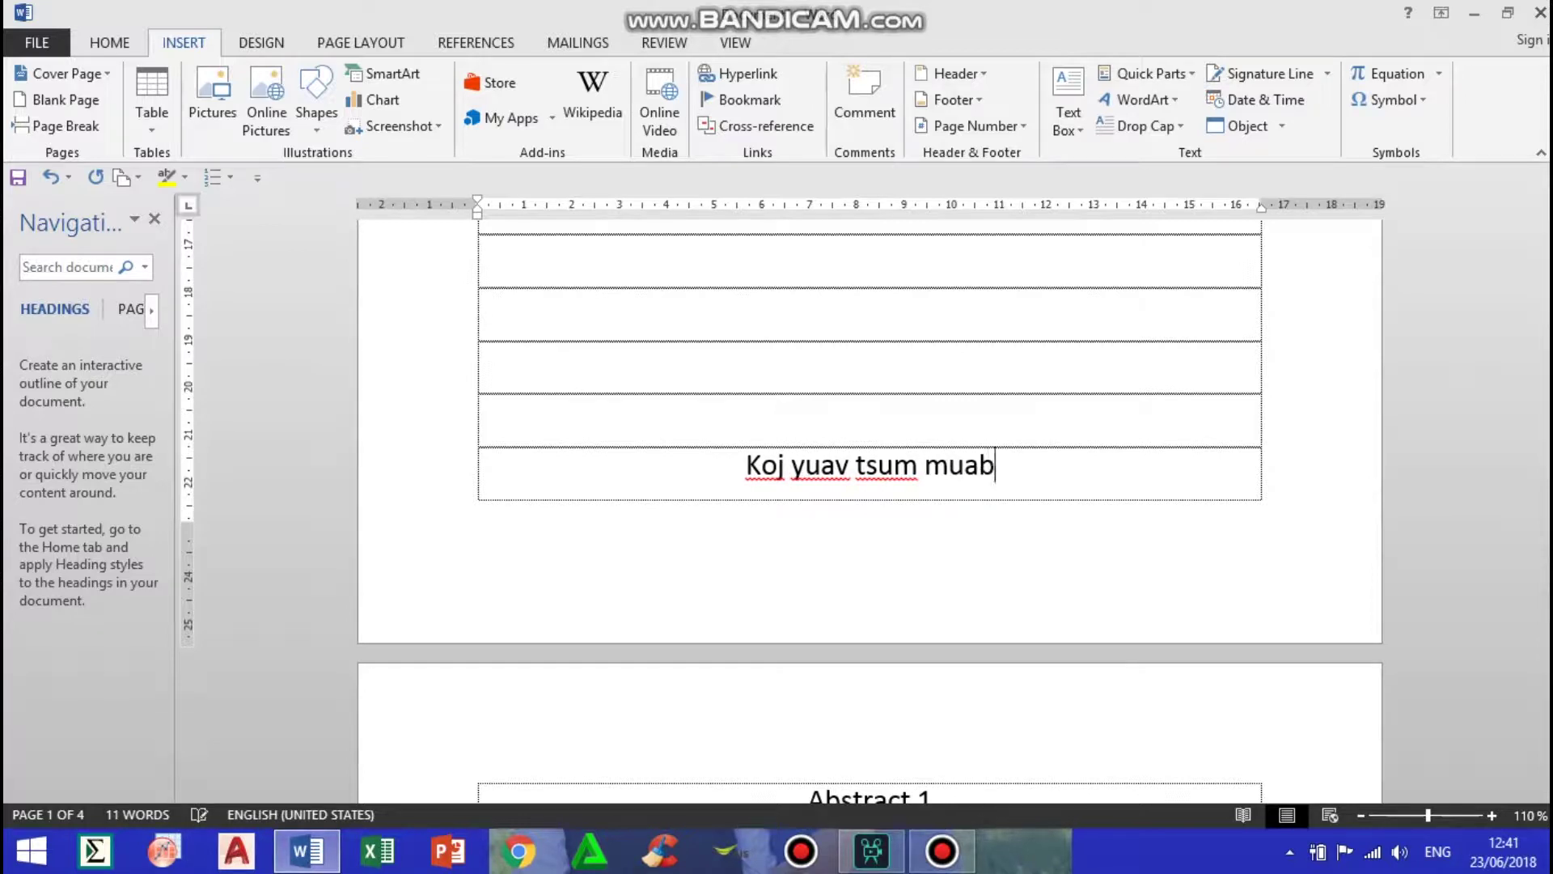
type("koj lub maub tso")
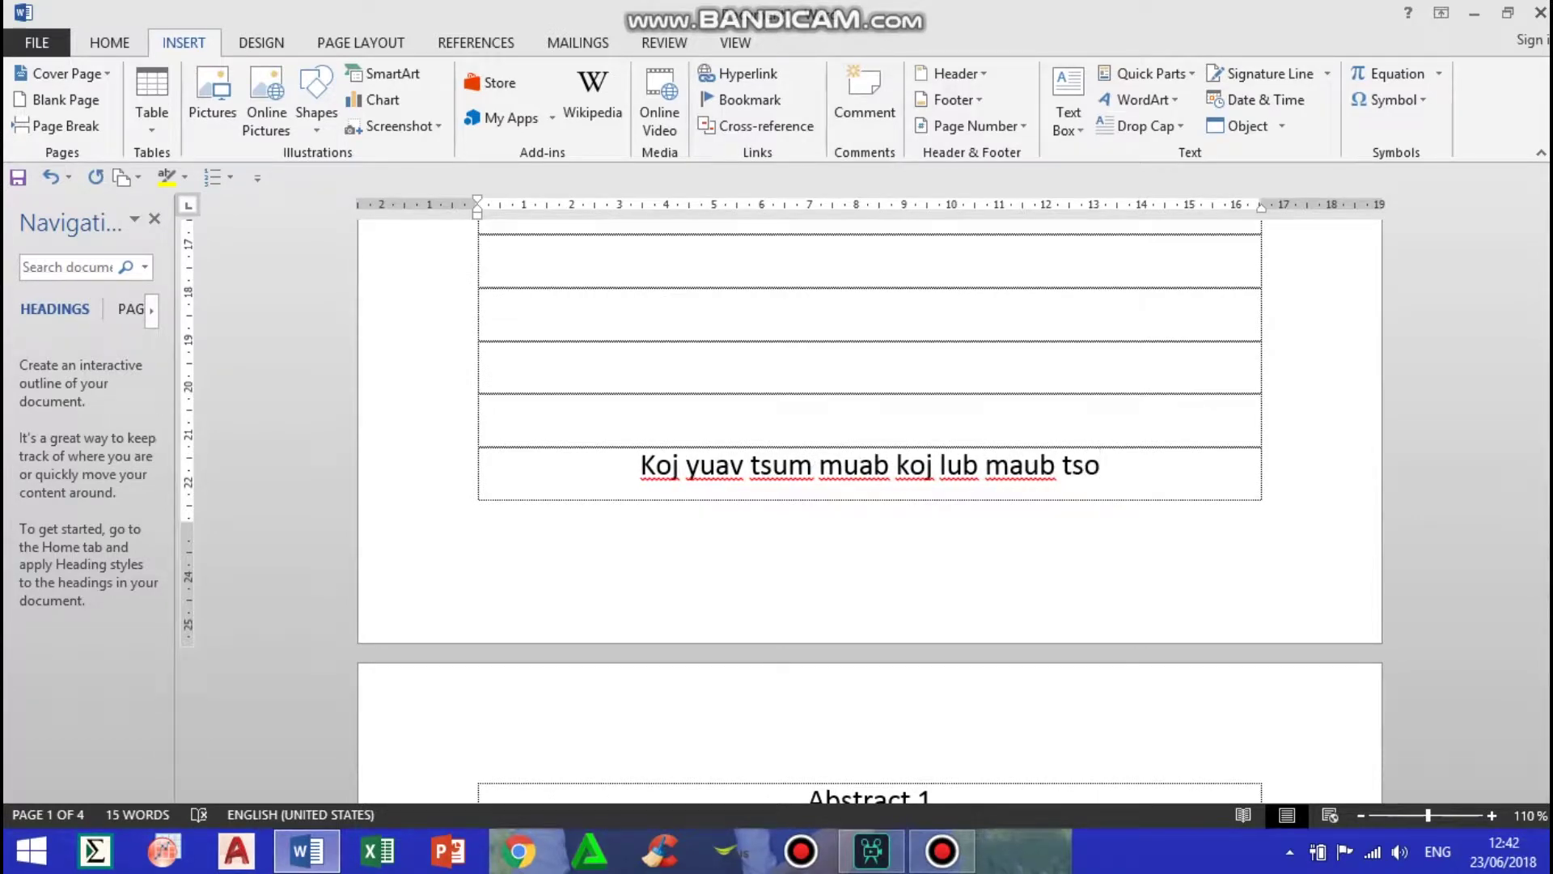
type(" ka")
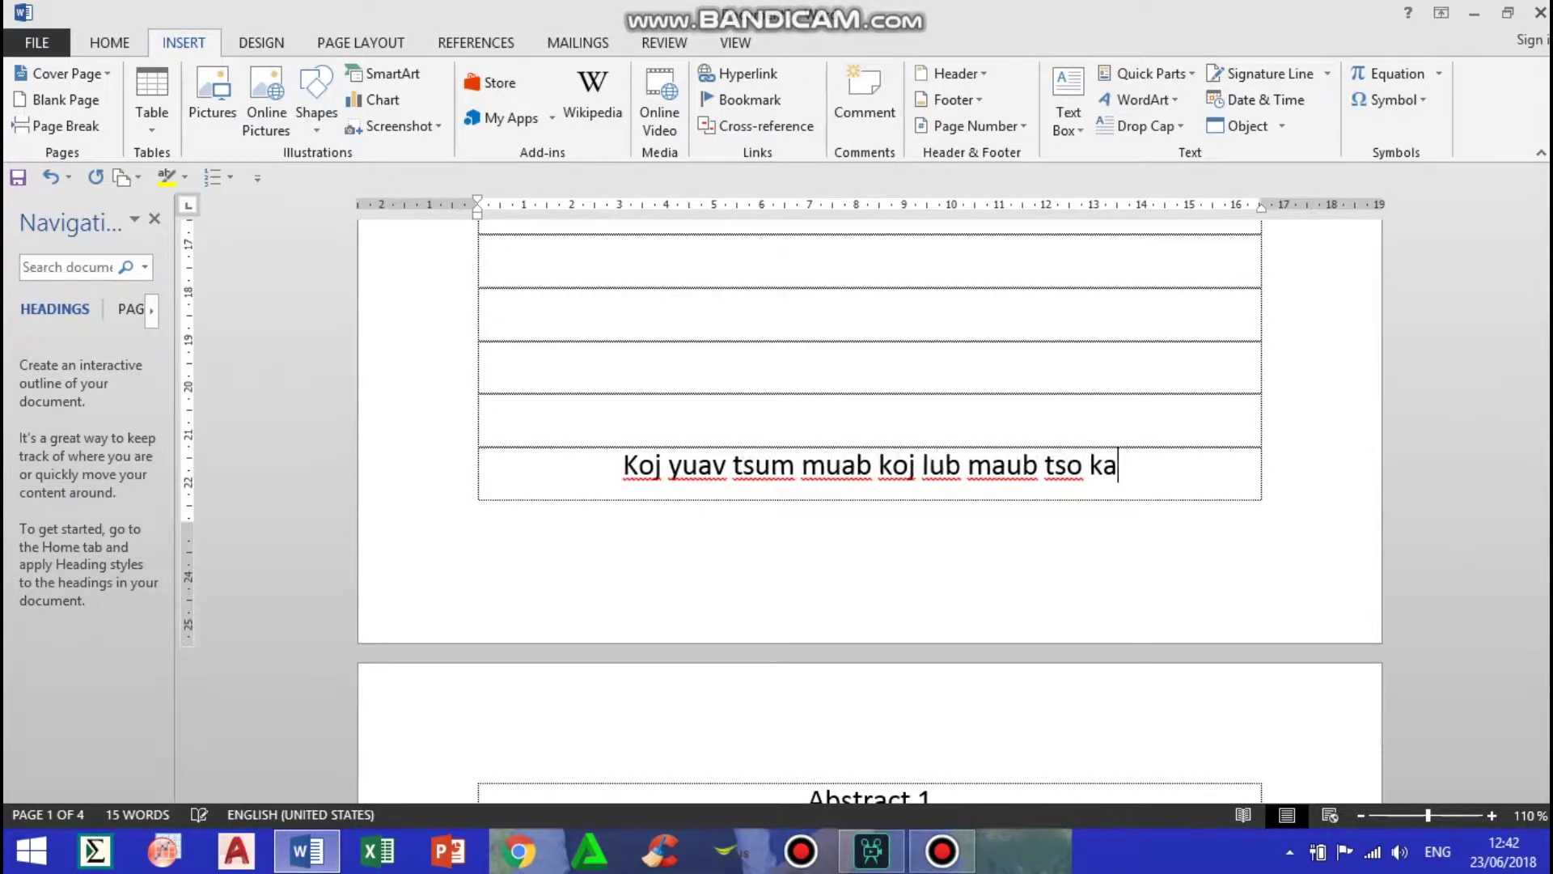
type("wg nk")
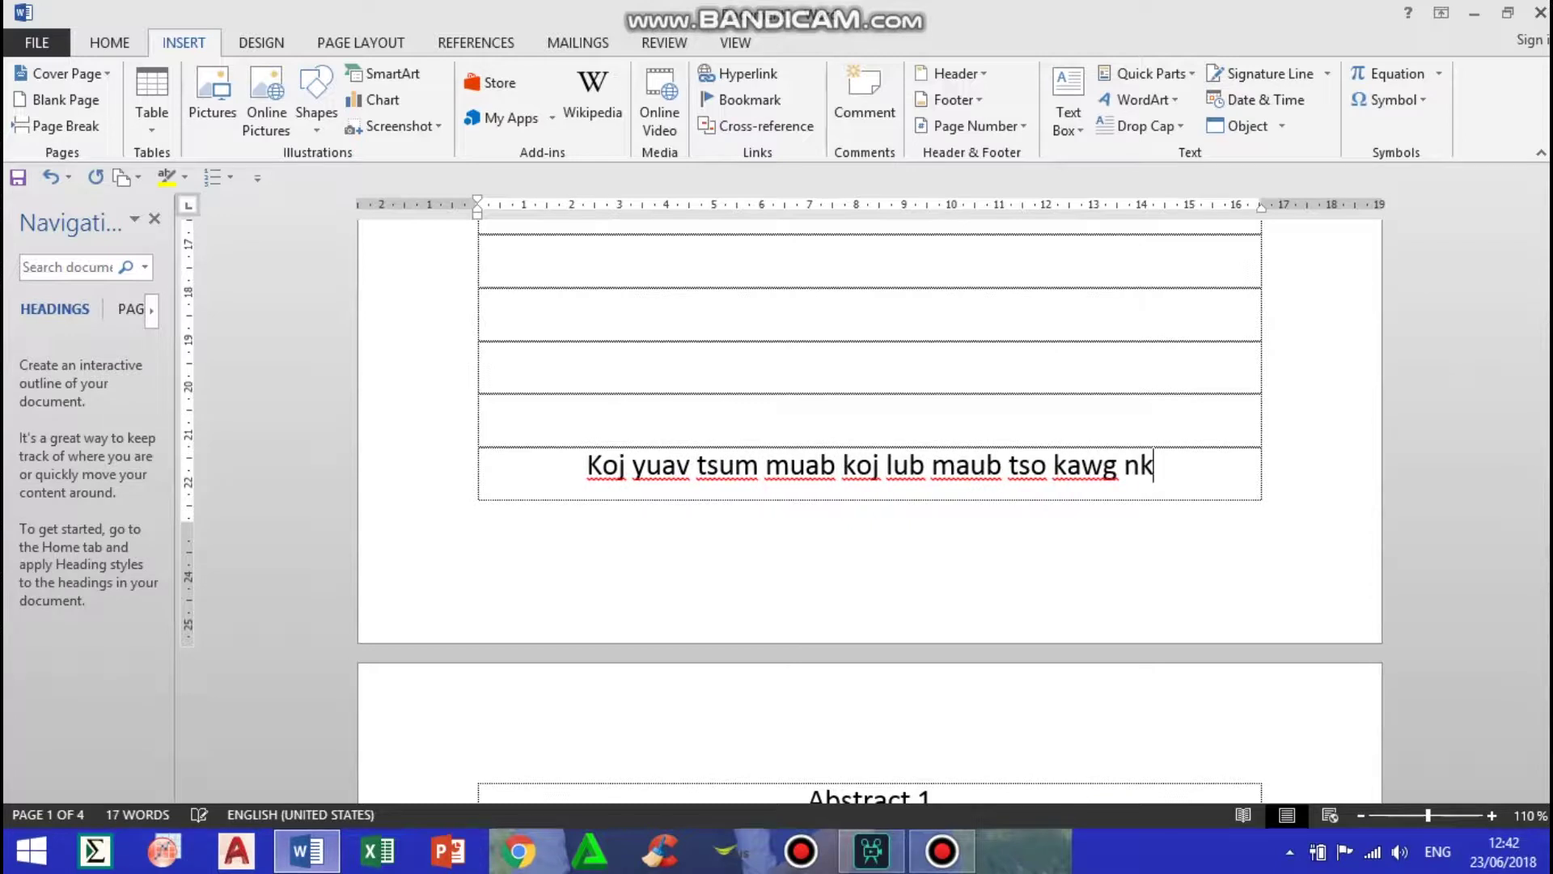
type("aus")
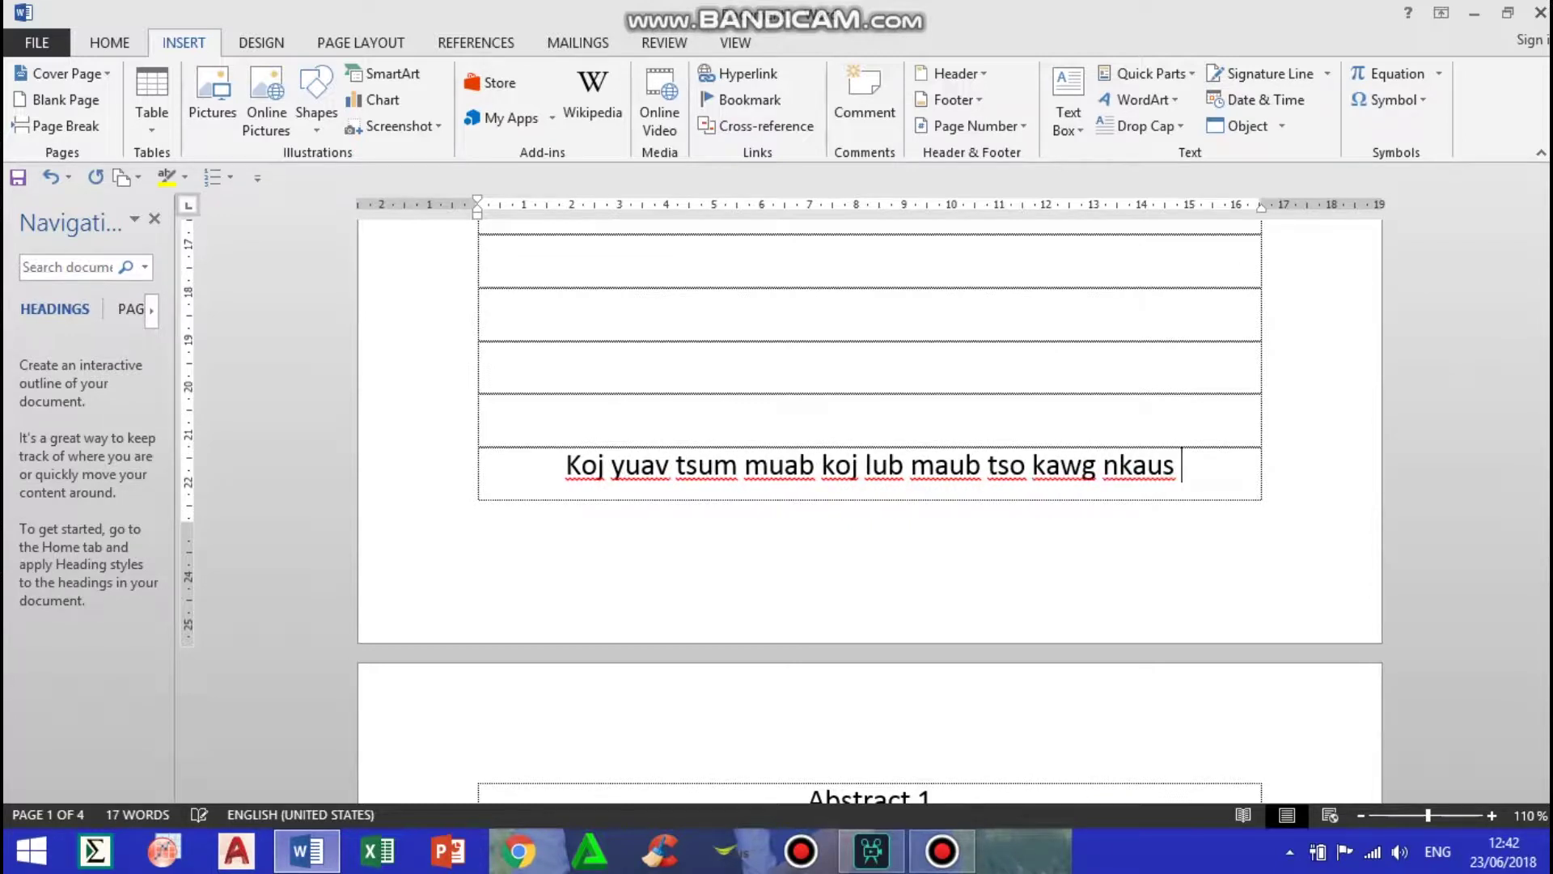
type(" ko")
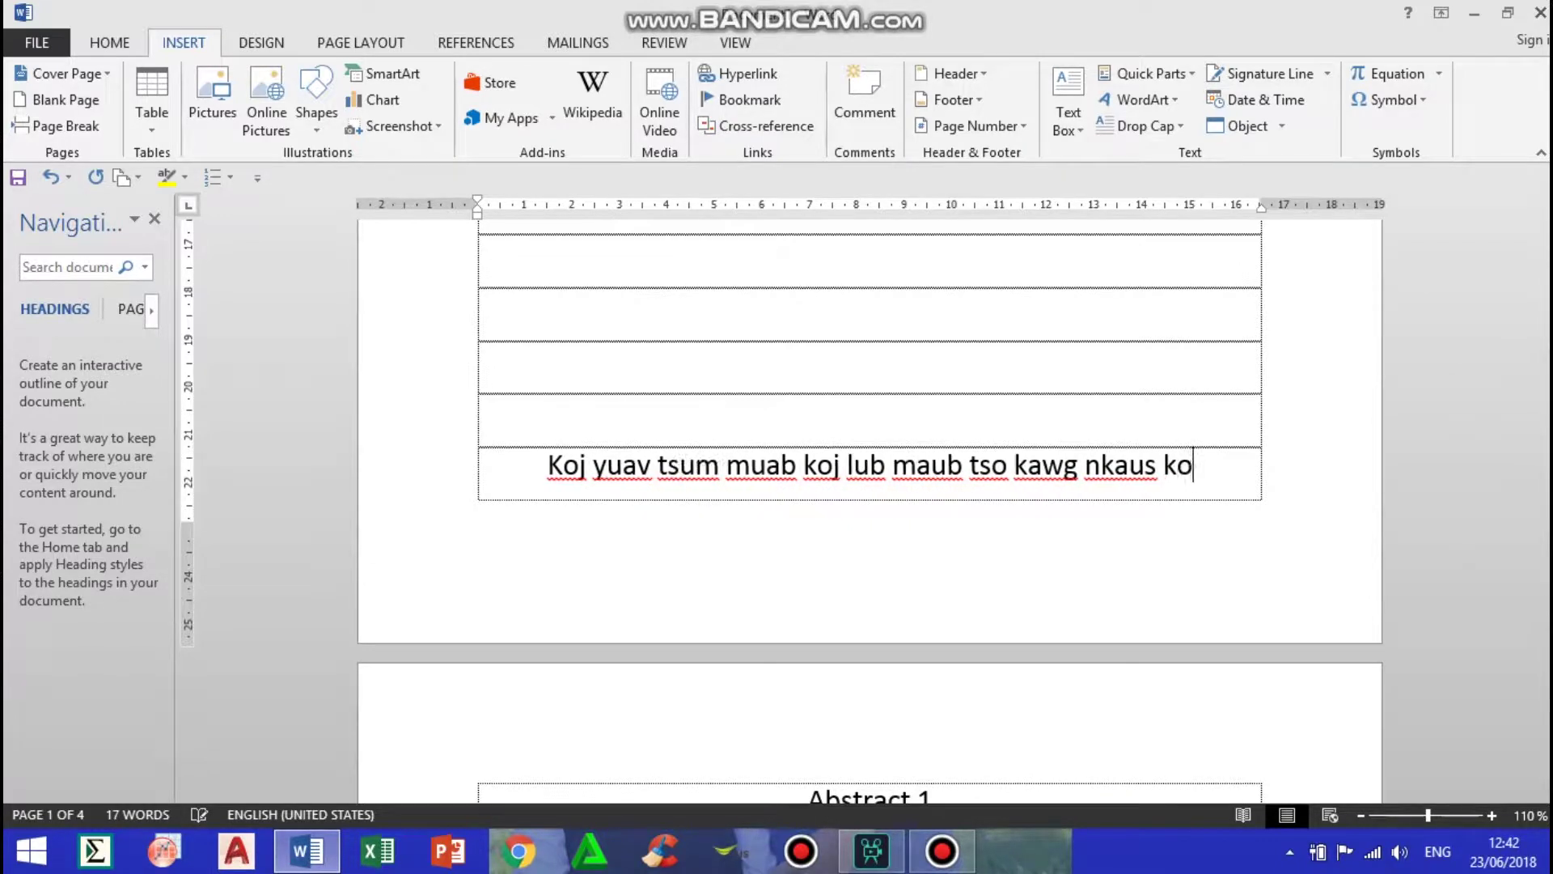
type("j dai")
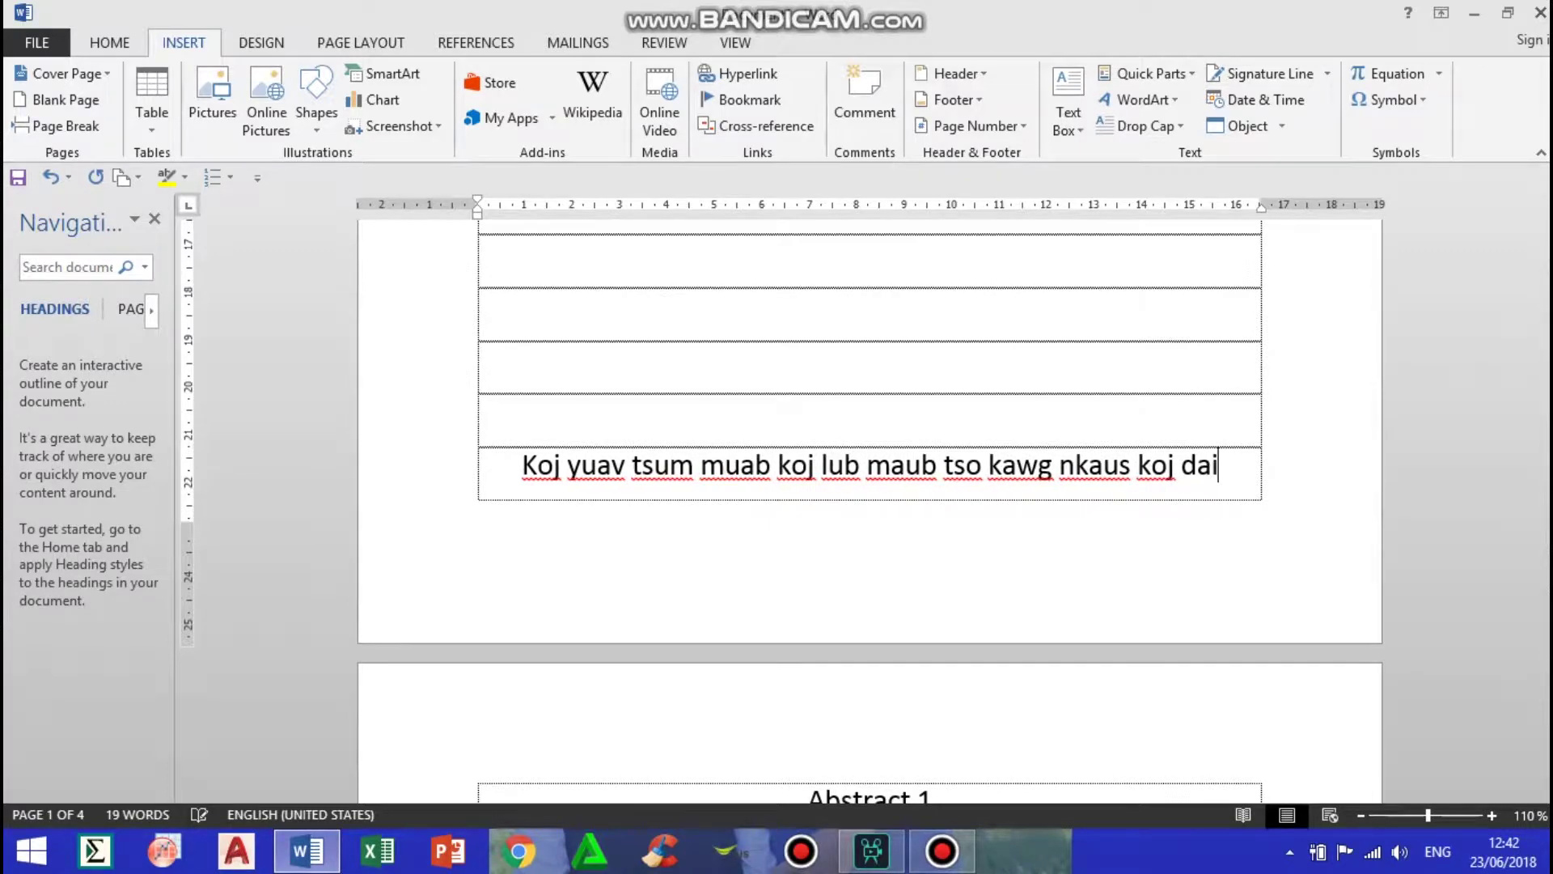
type("m ntaw")
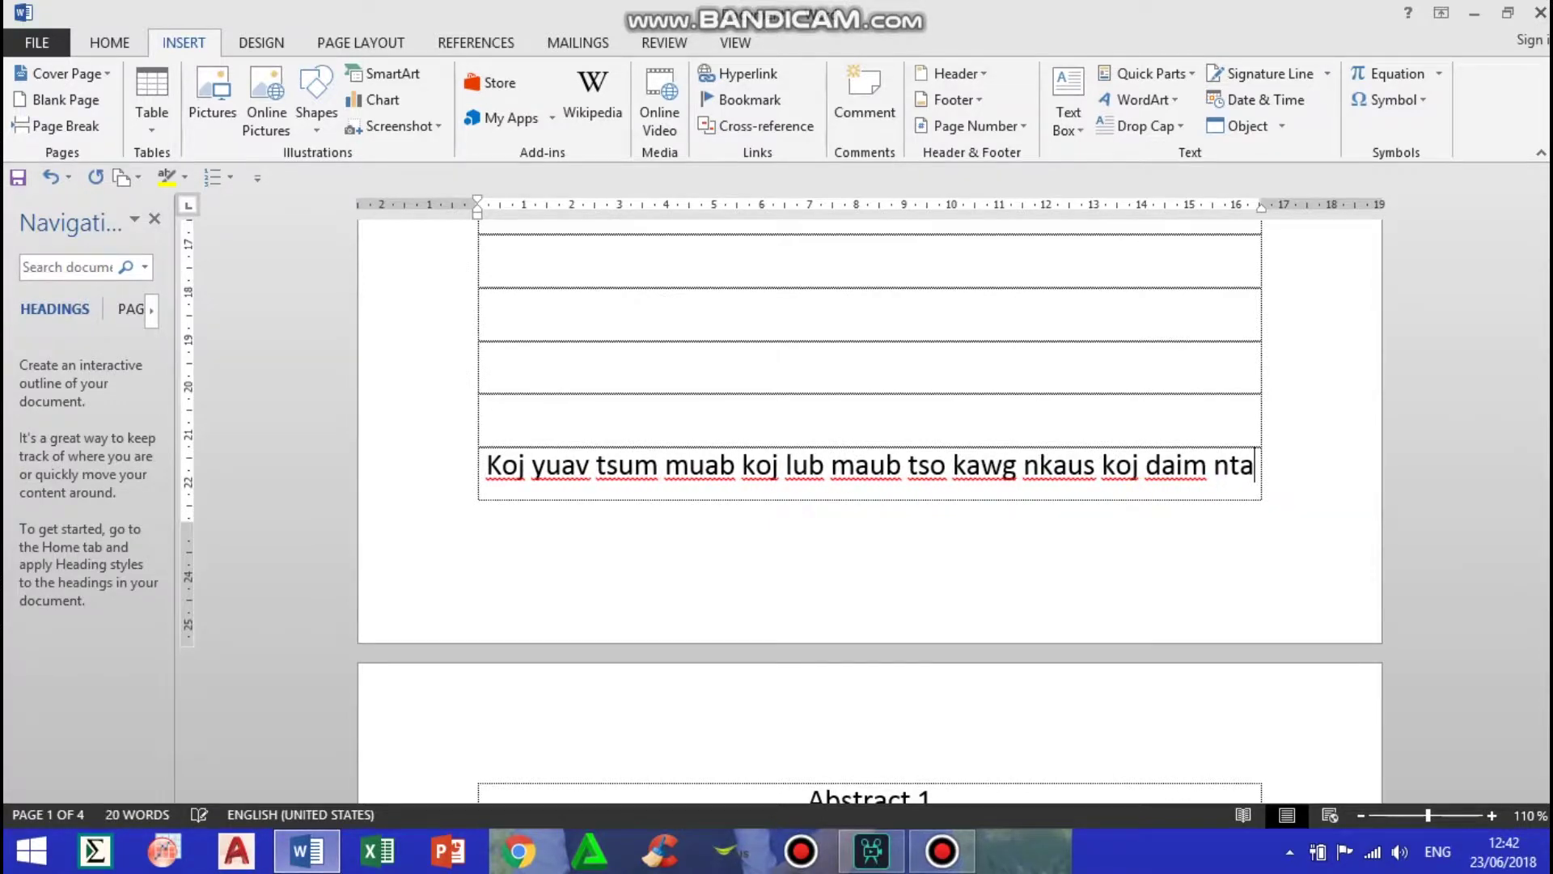
key("BackSpace")
key("BackSpace")
key("BackSpace")
key("BackSpace")
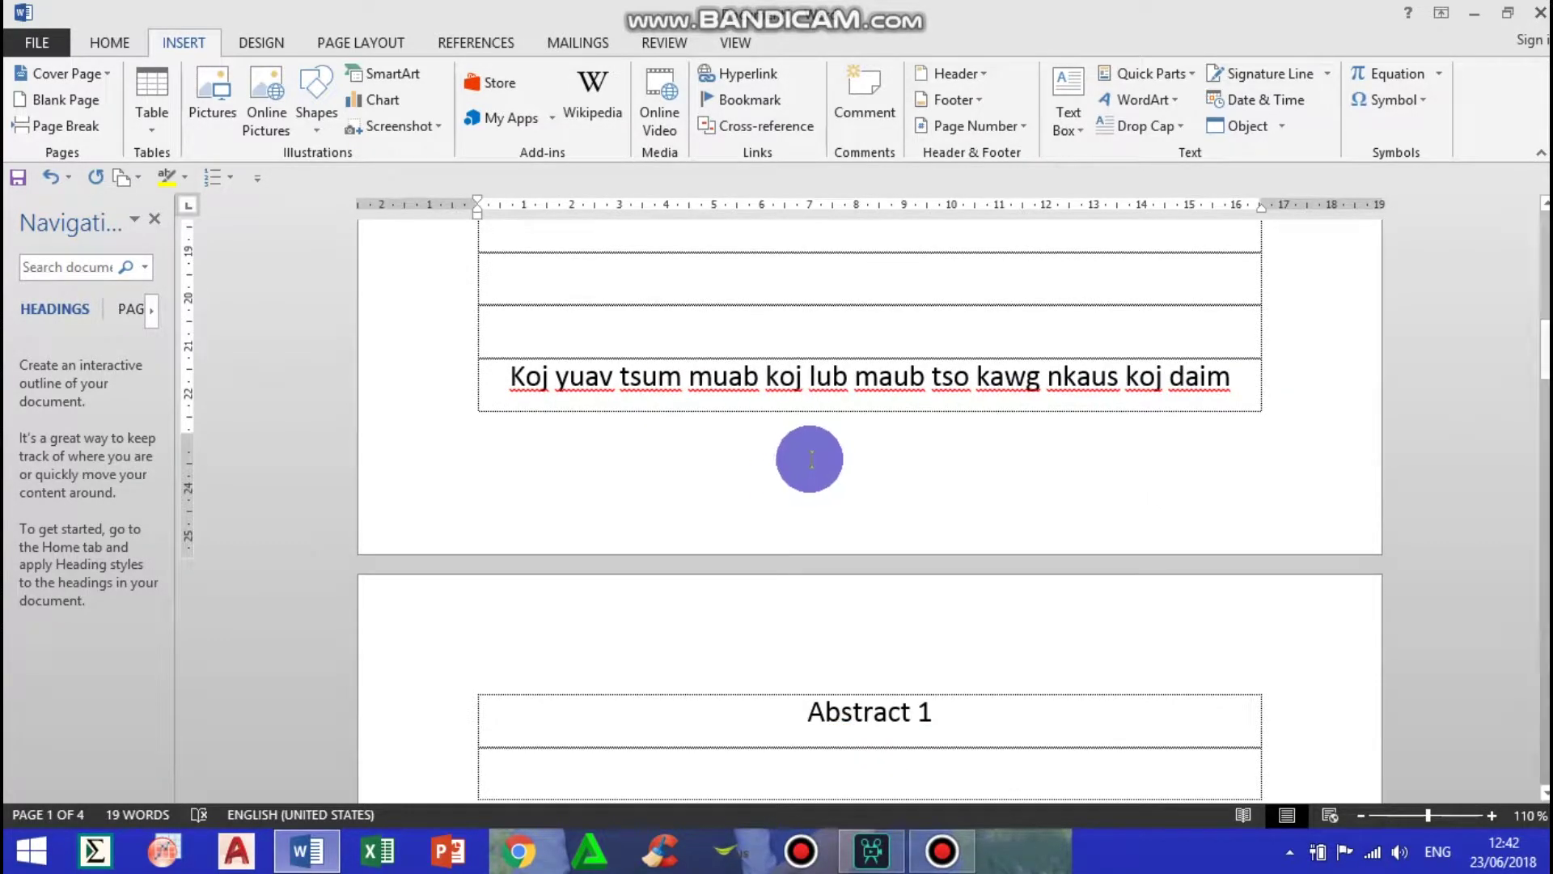
Switch the input language to Lao and finish the sentence with "ໜ້າເຈ້ຍ"
key("super+space")
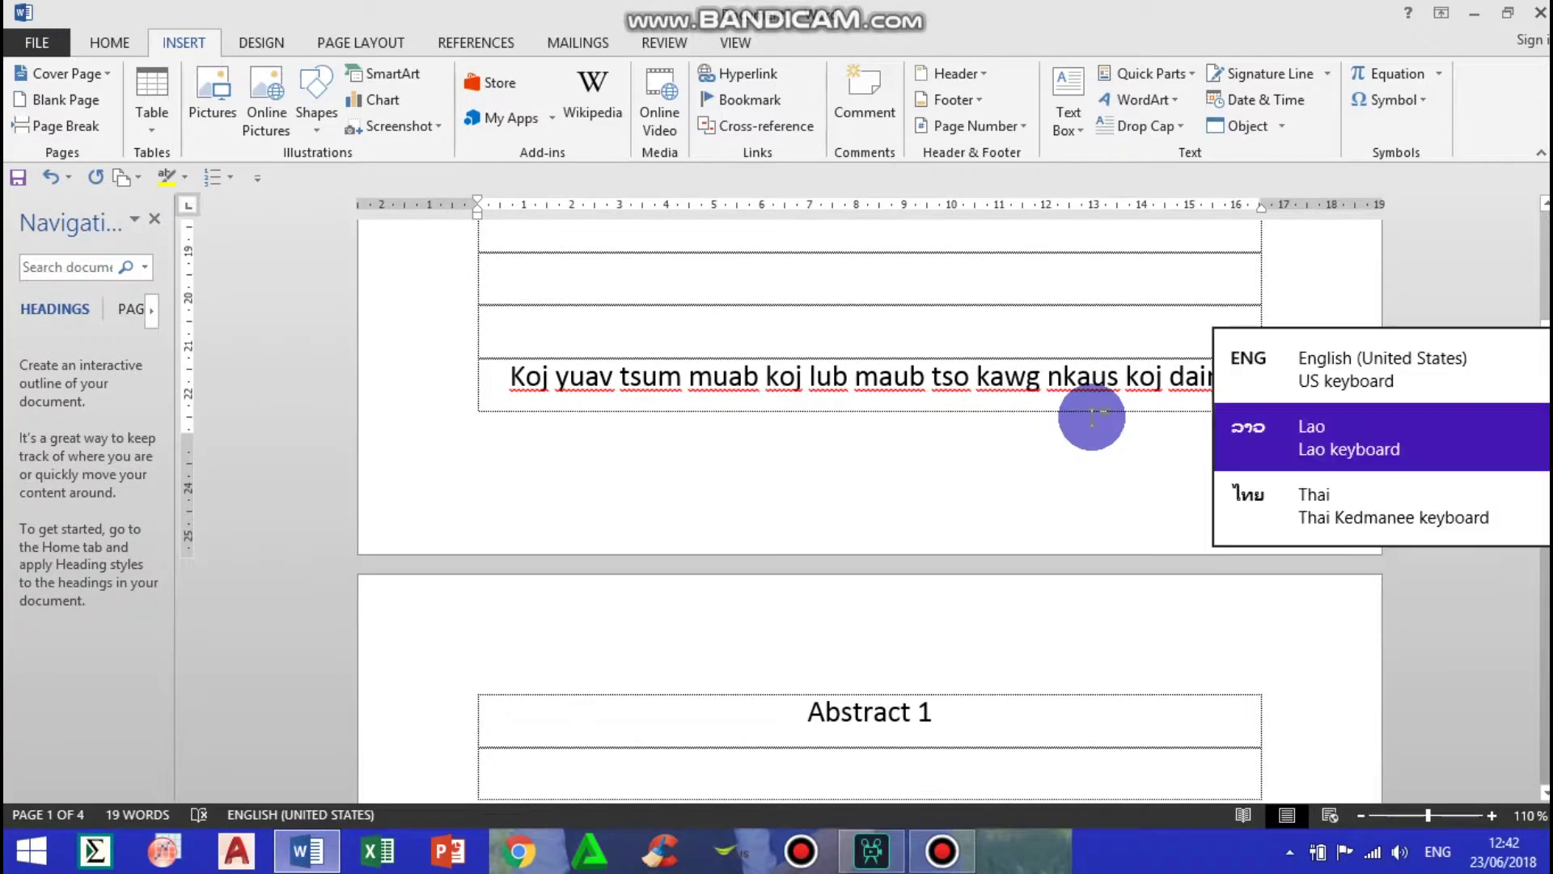
type("ກ")
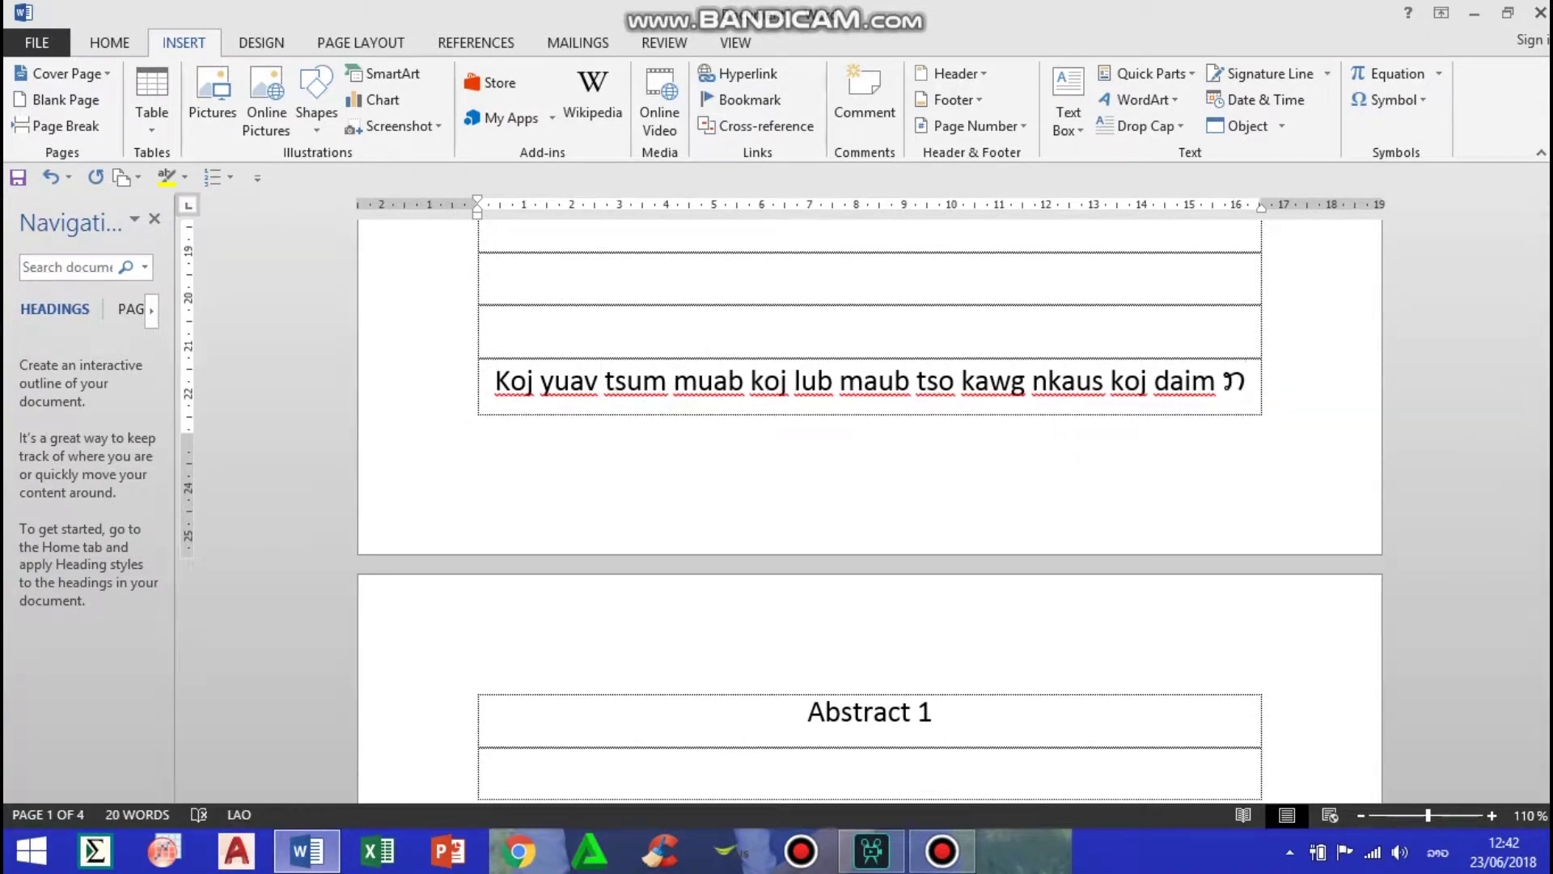
key("BackSpace")
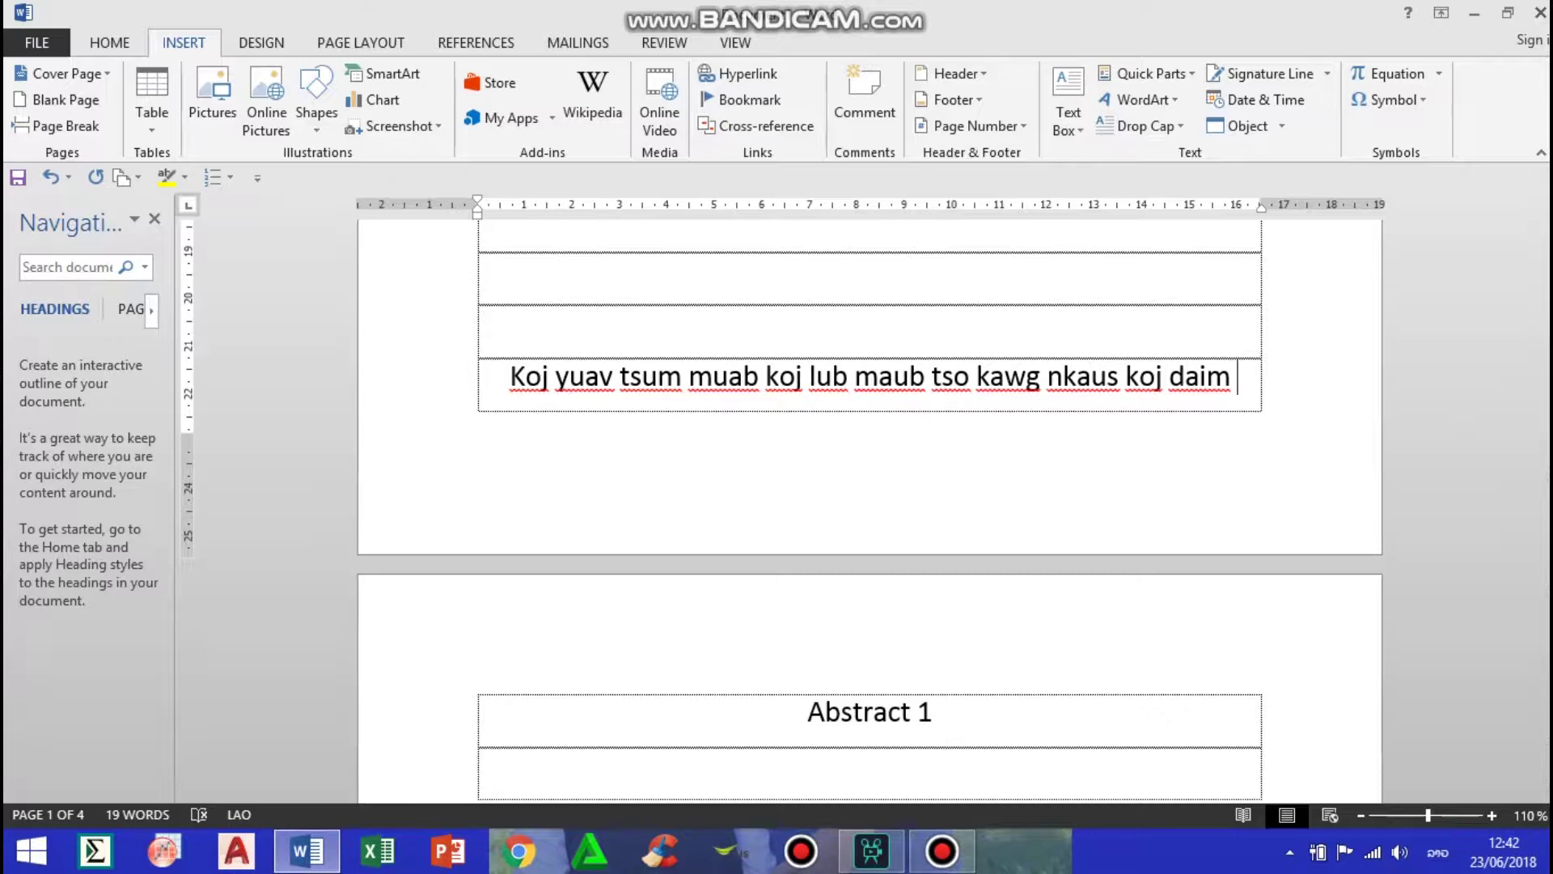
type("ໜ້າເຈ")
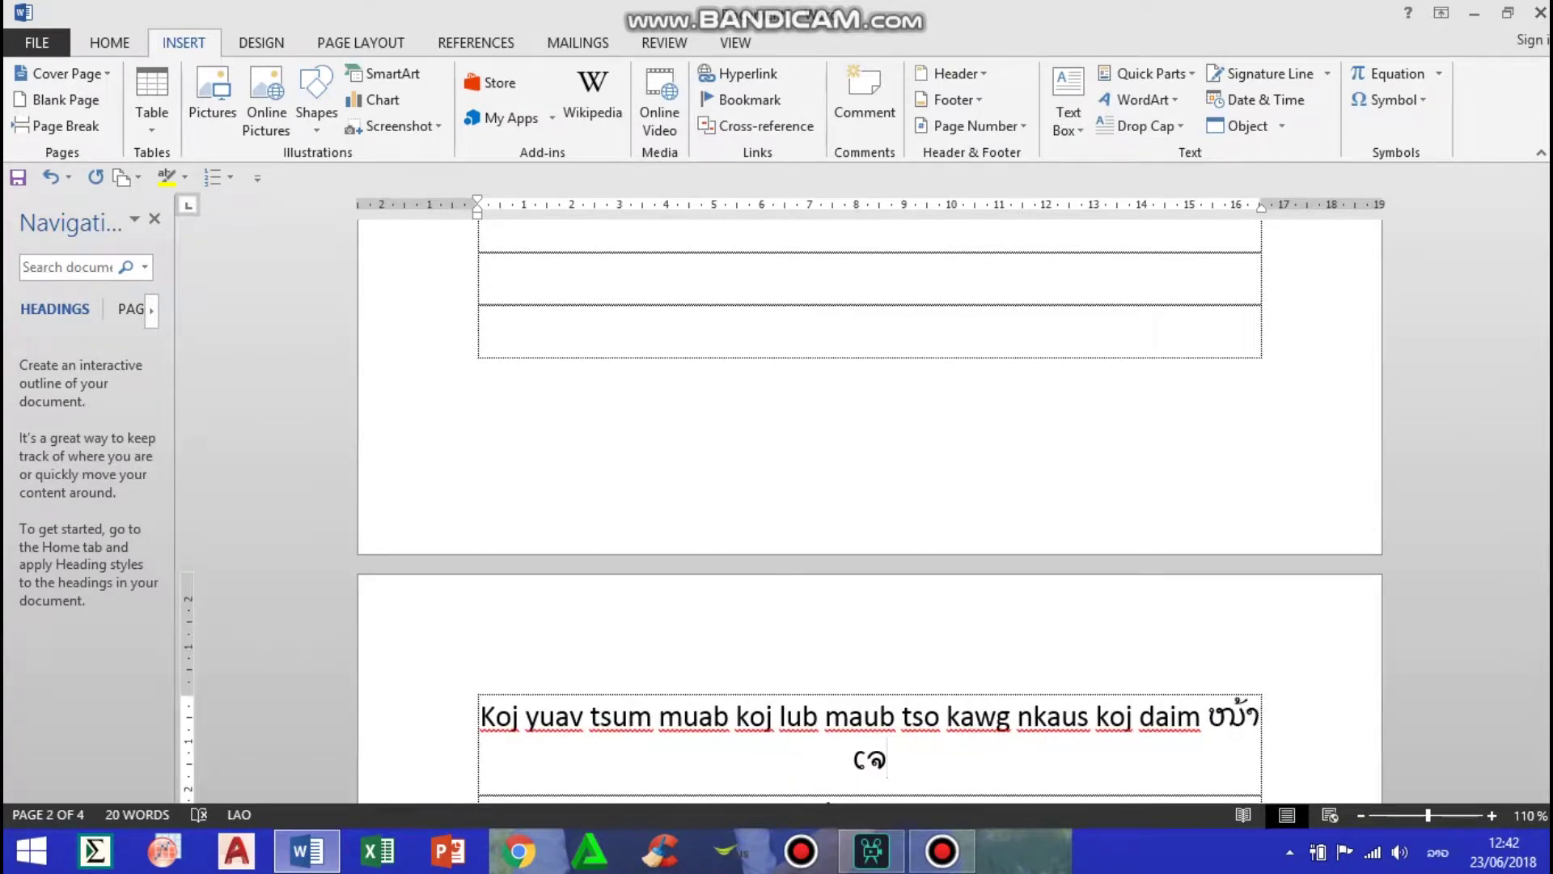
Insert a Next Page section break at the last blank line of page 1
left_click(808, 323)
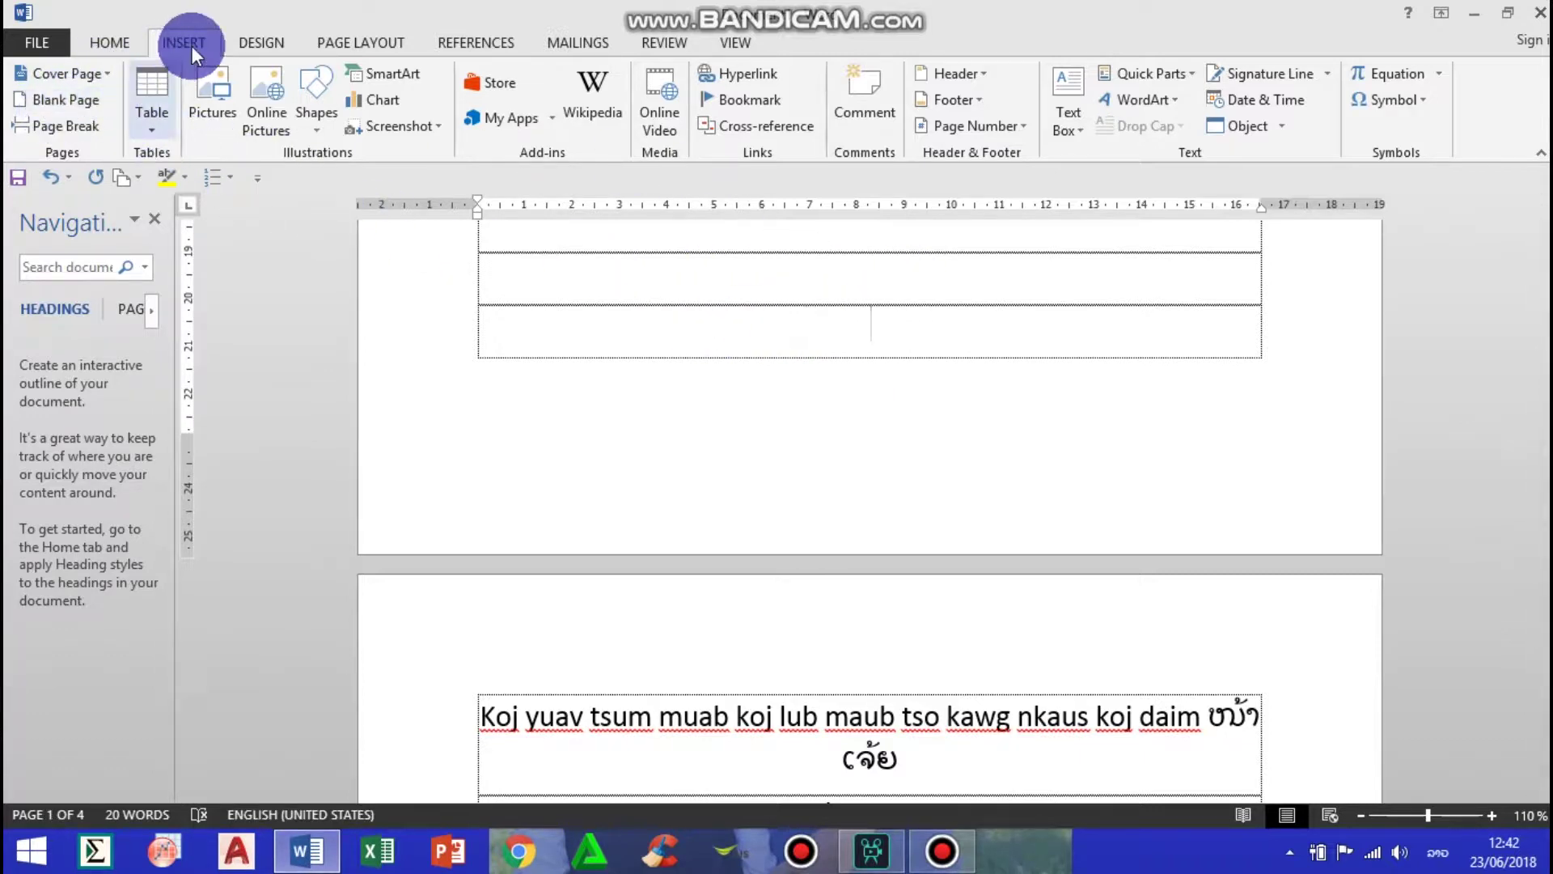
left_click(334, 47)
left_click(294, 84)
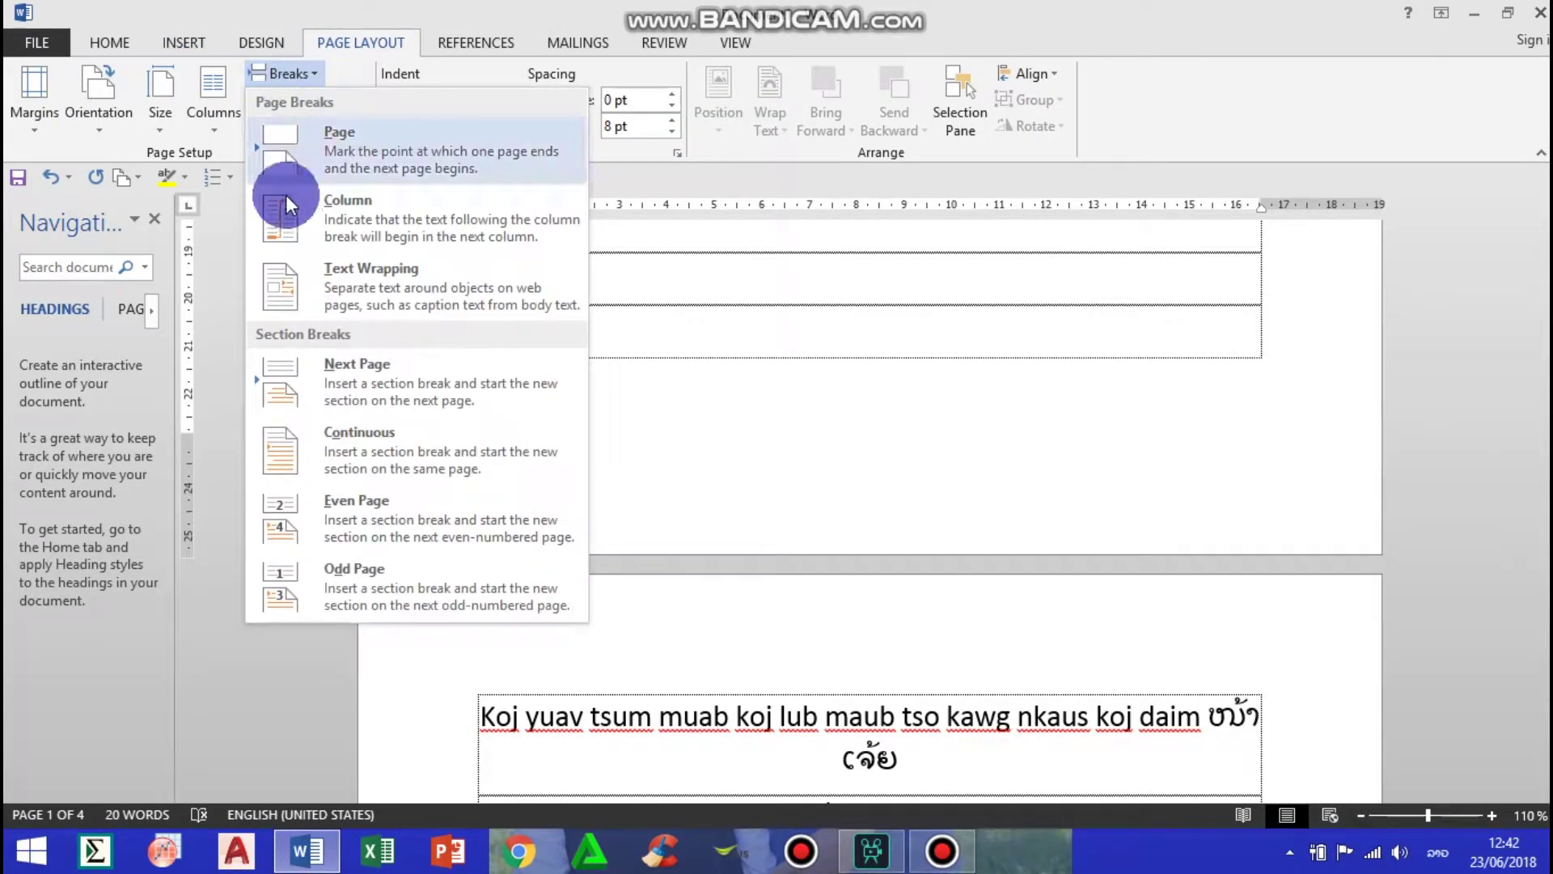
left_click(347, 379)
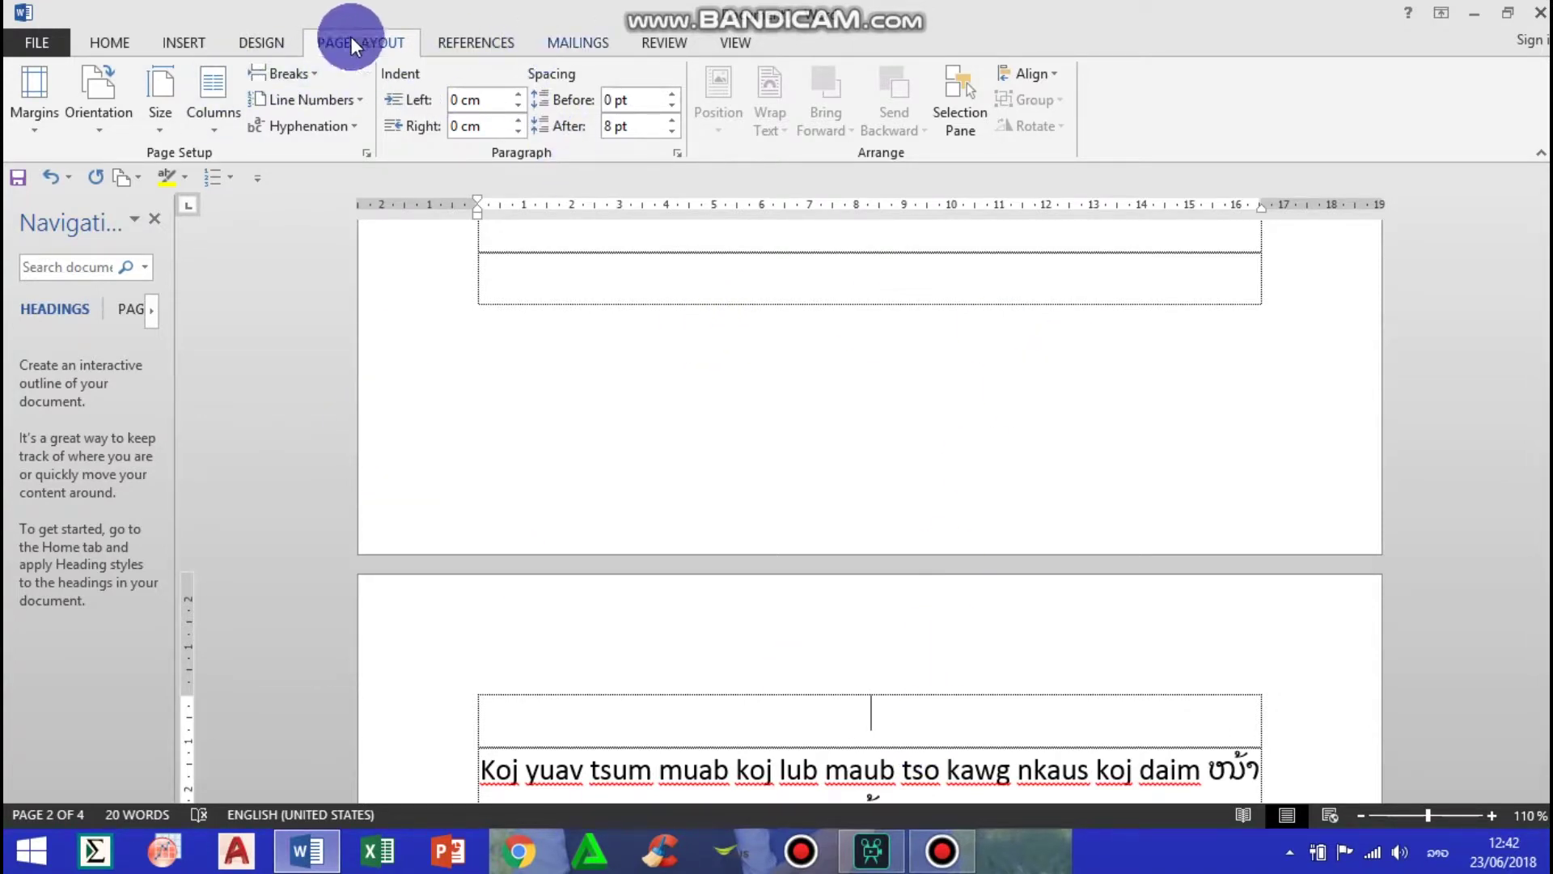
Insert the built-in Ion (Light) header on the page after the section break
left_click(196, 39)
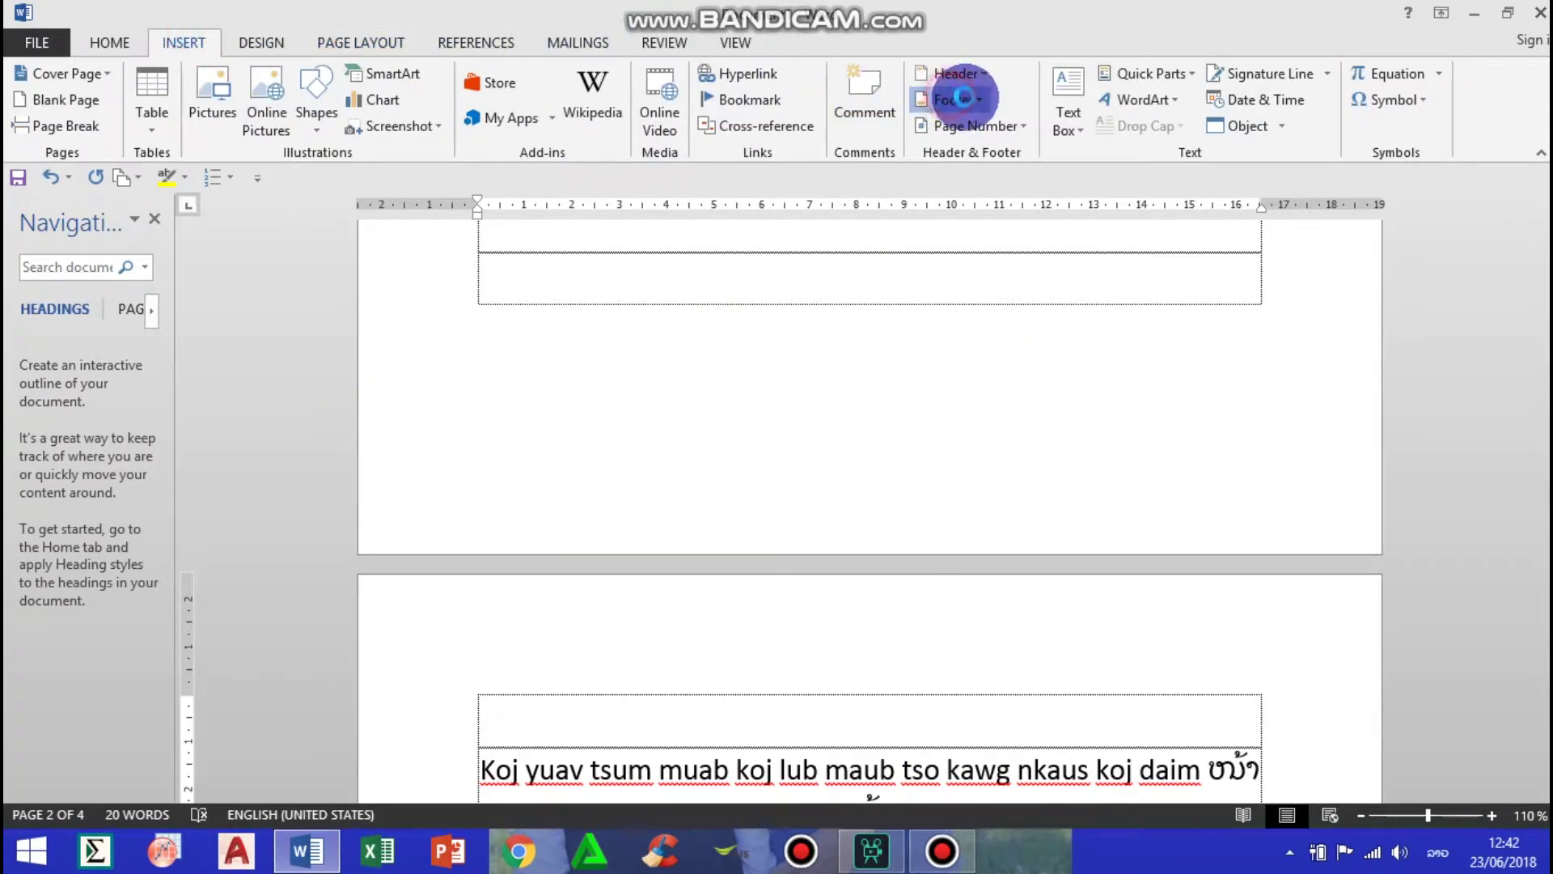
left_click(975, 101)
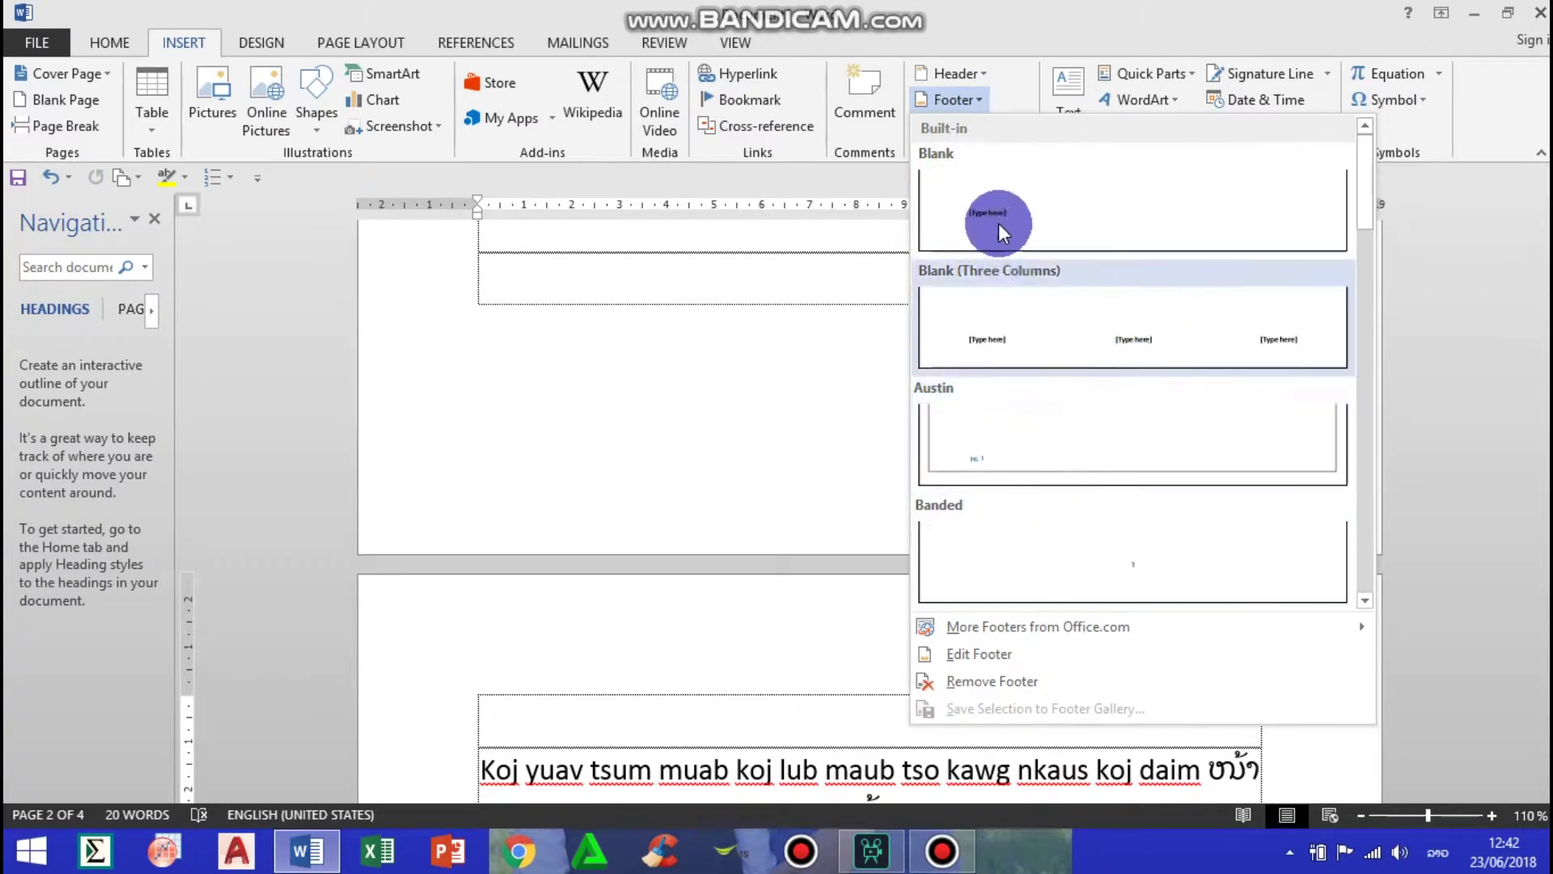
left_click(969, 76)
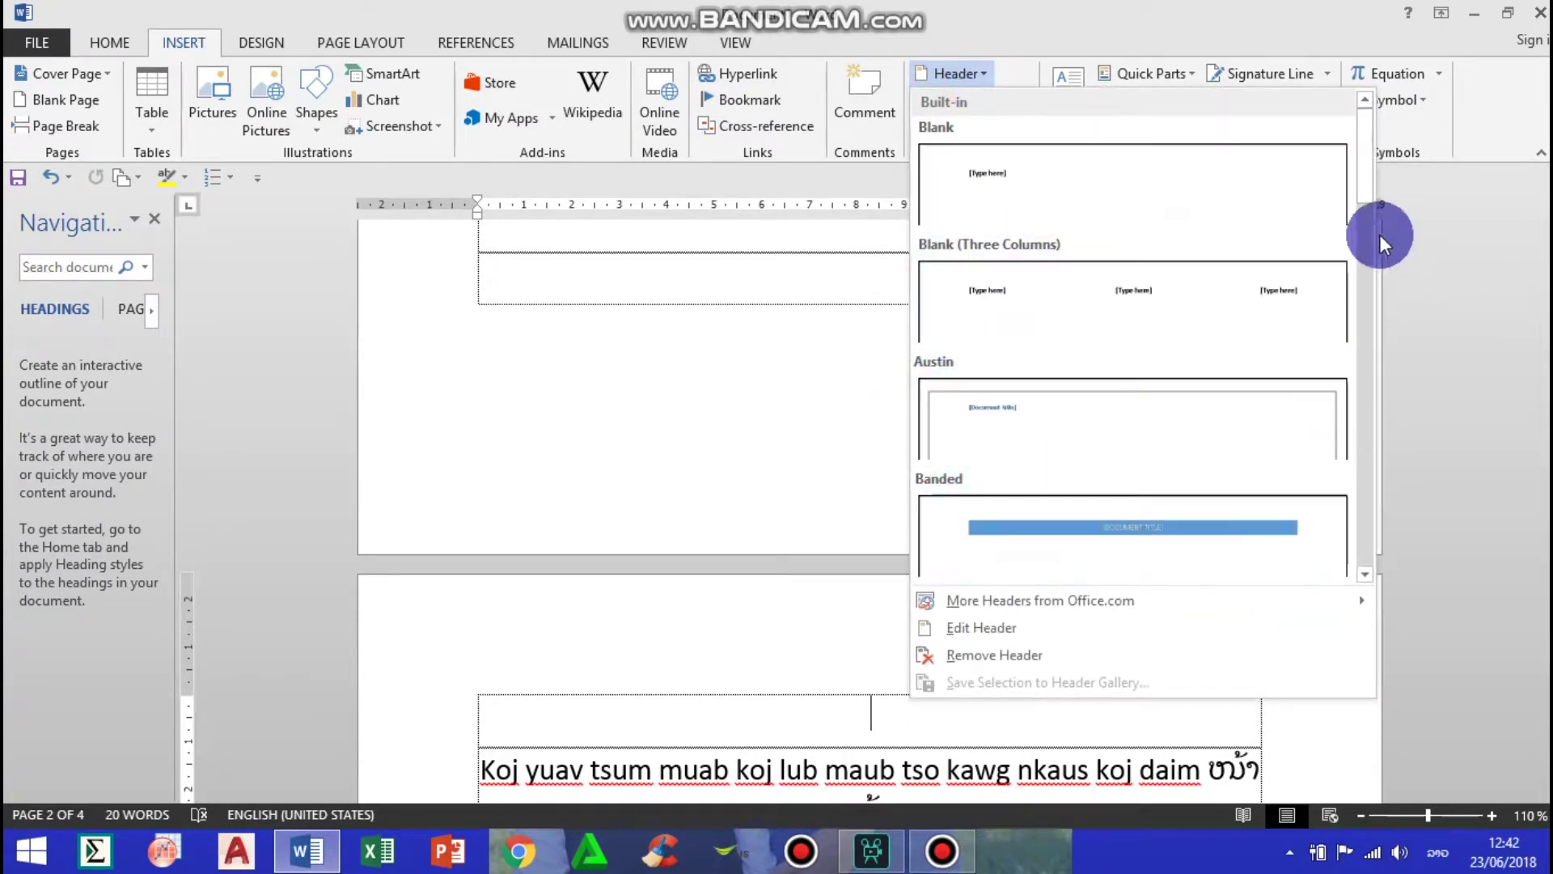
left_click_drag(1359, 212, 1376, 392)
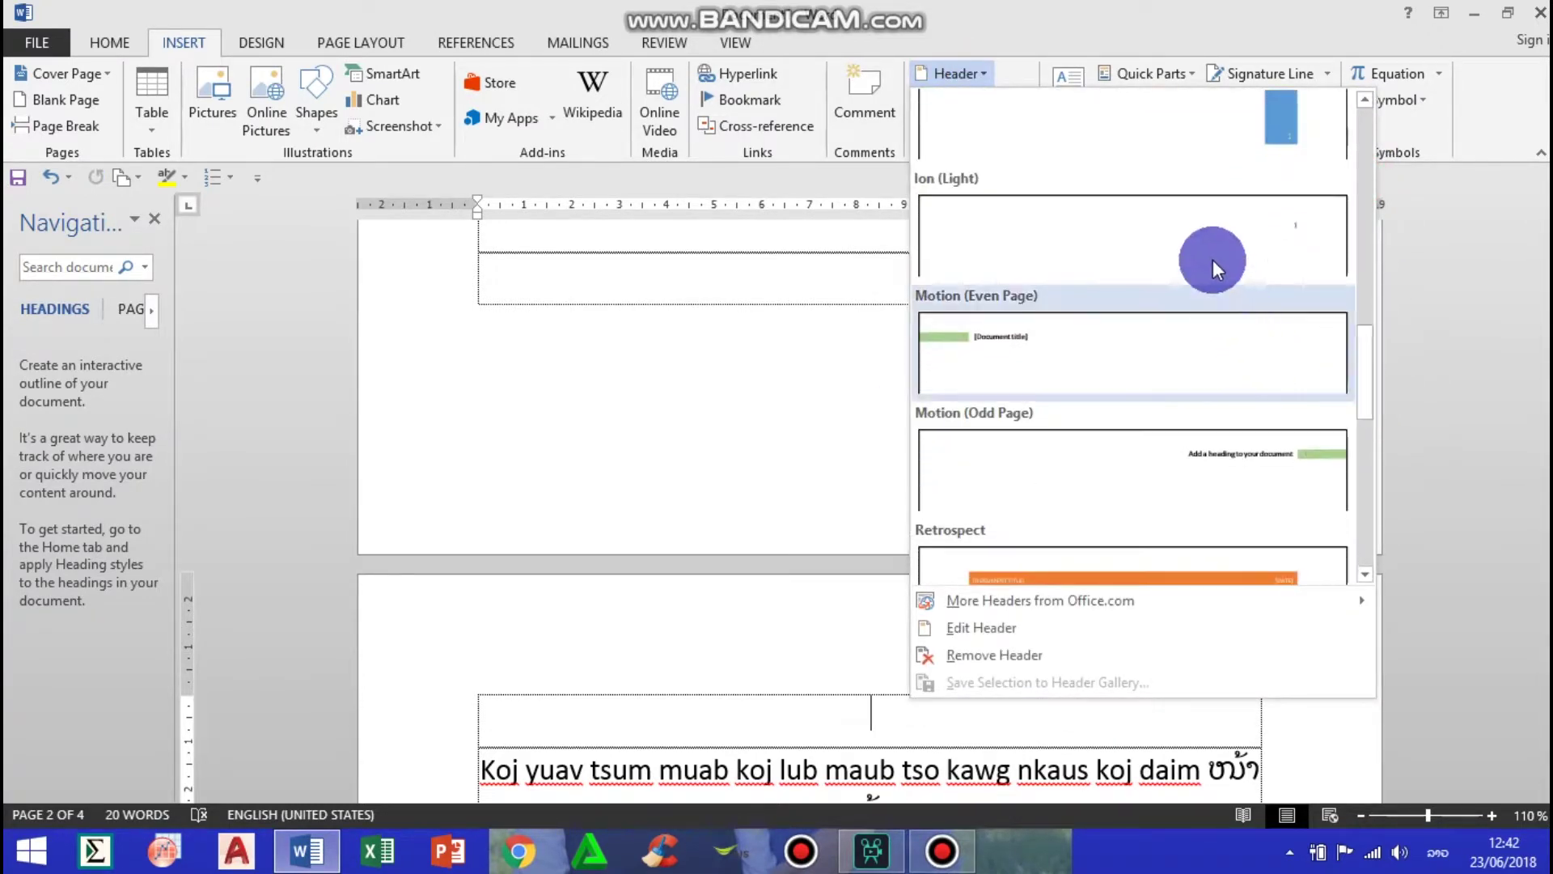
left_click(1182, 260)
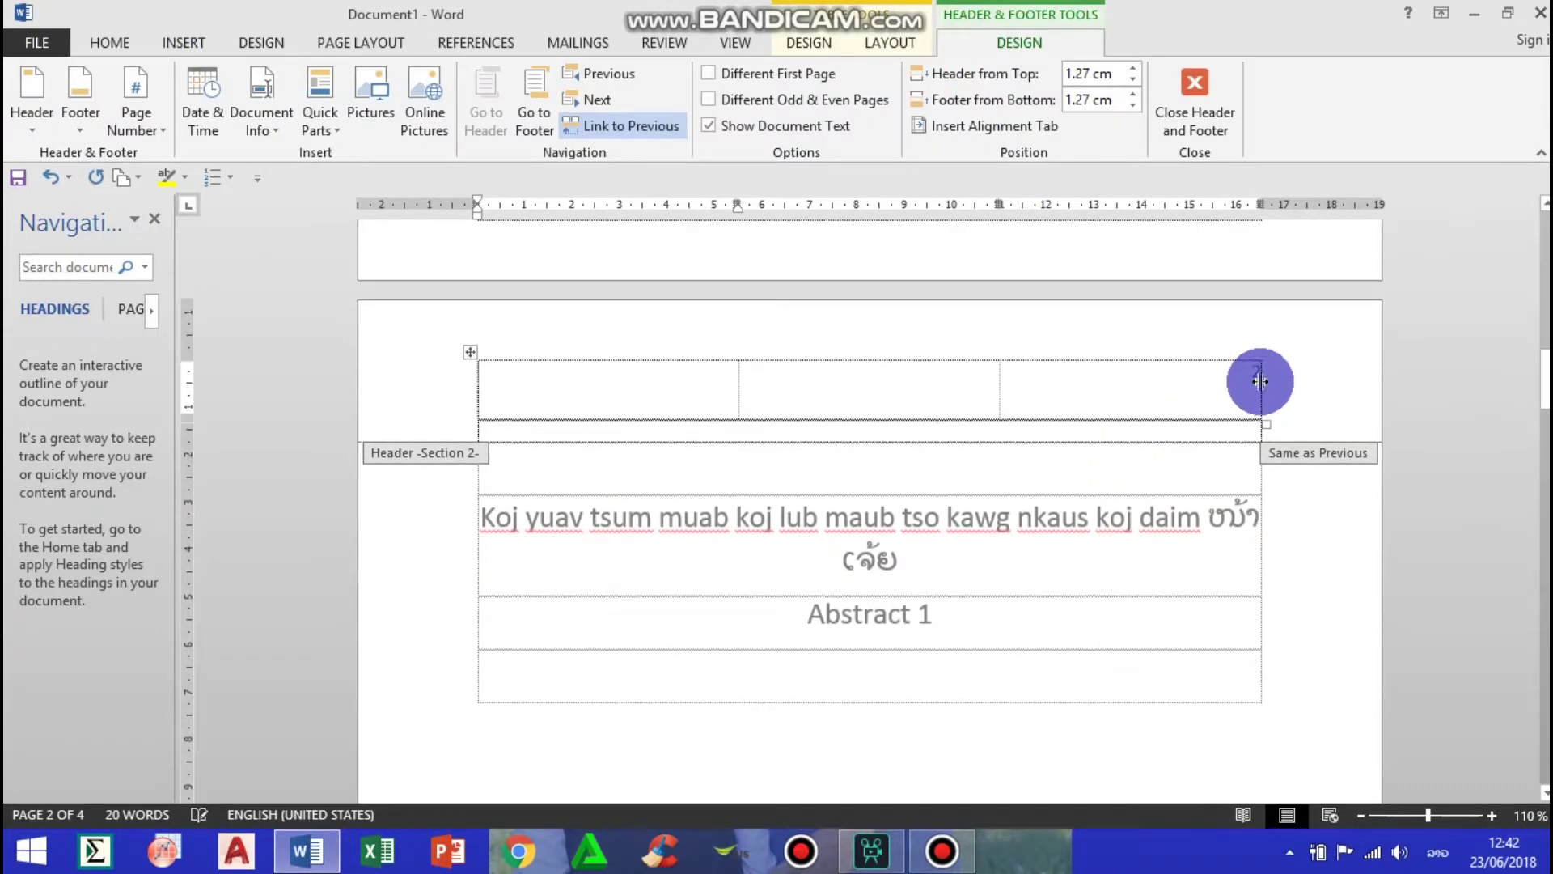
Enlarge the page number in the Section 2 header to 26 pt
double_click(1253, 376)
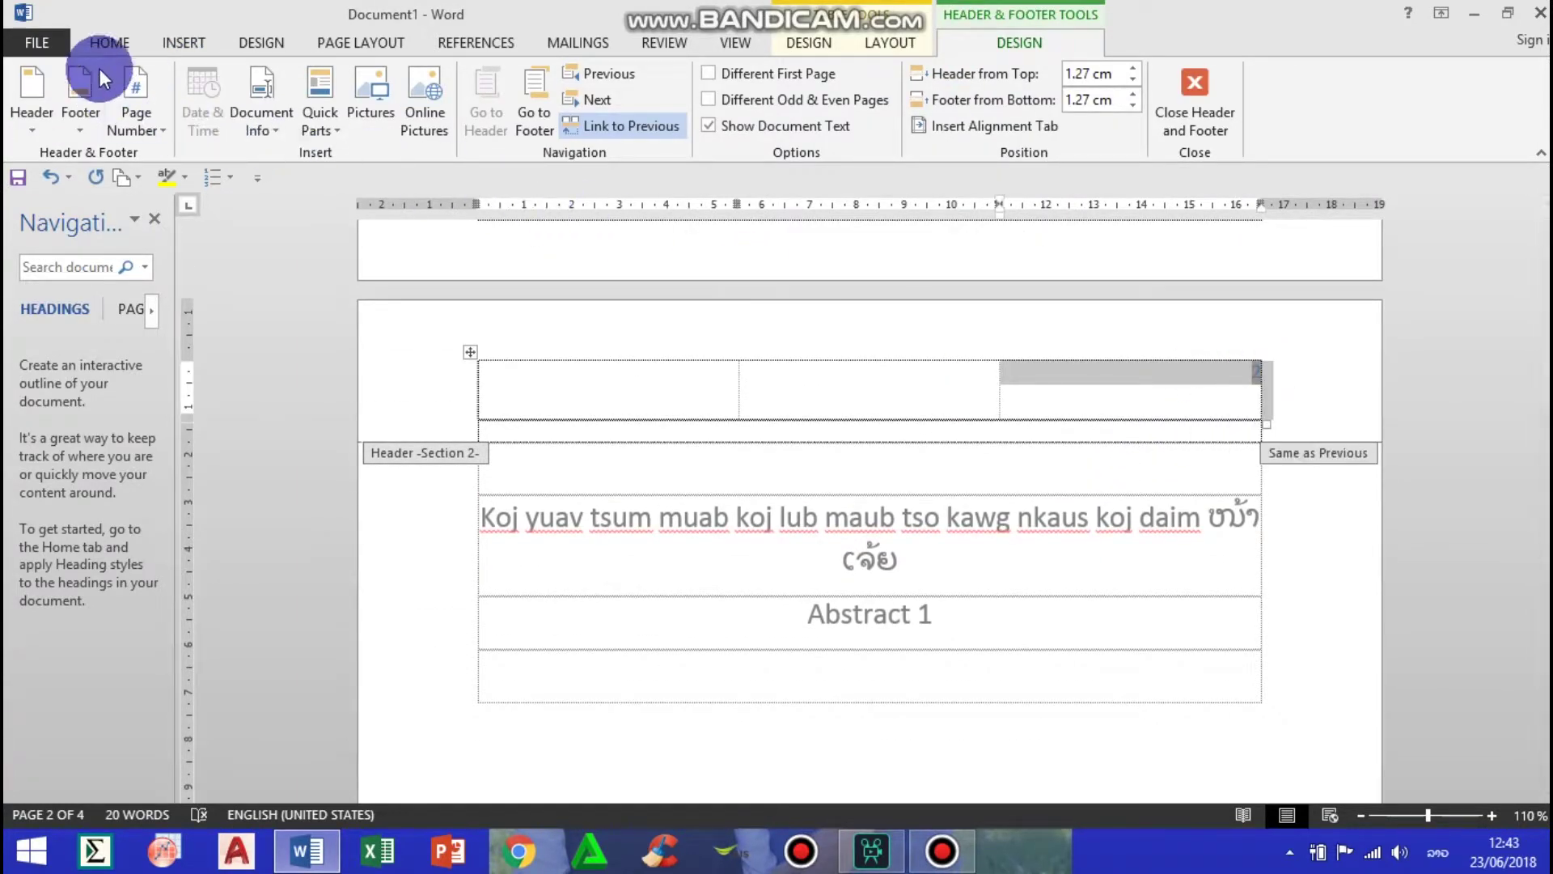
left_click(108, 42)
left_click(352, 81)
left_click(352, 81)
left_click(351, 81)
left_click(352, 81)
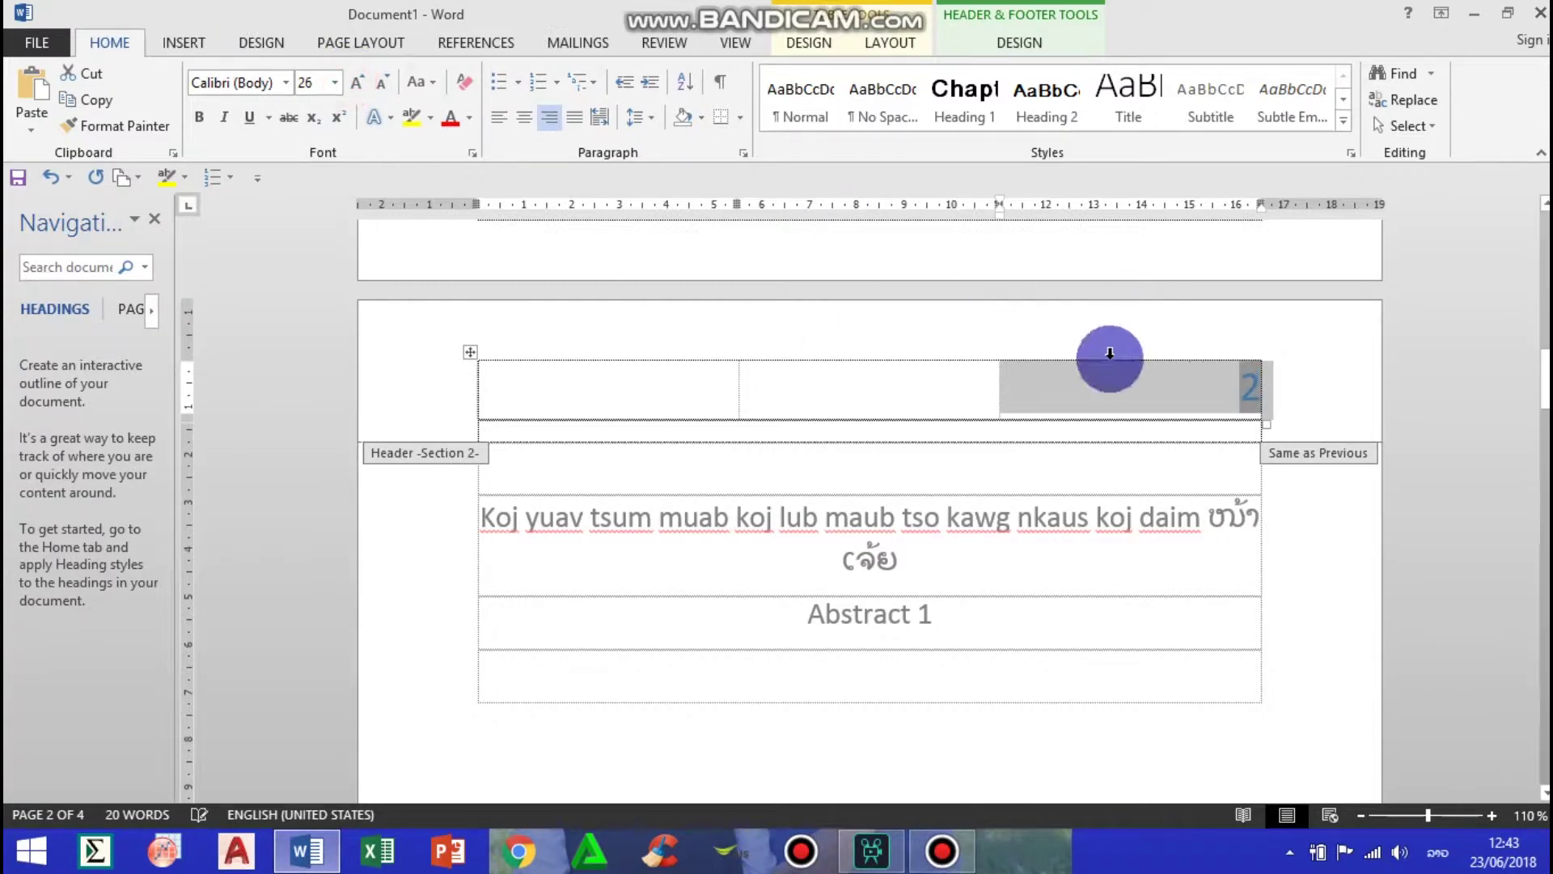
Color the header page number black and align it to the right of its cell
left_click(476, 118)
left_click(462, 144)
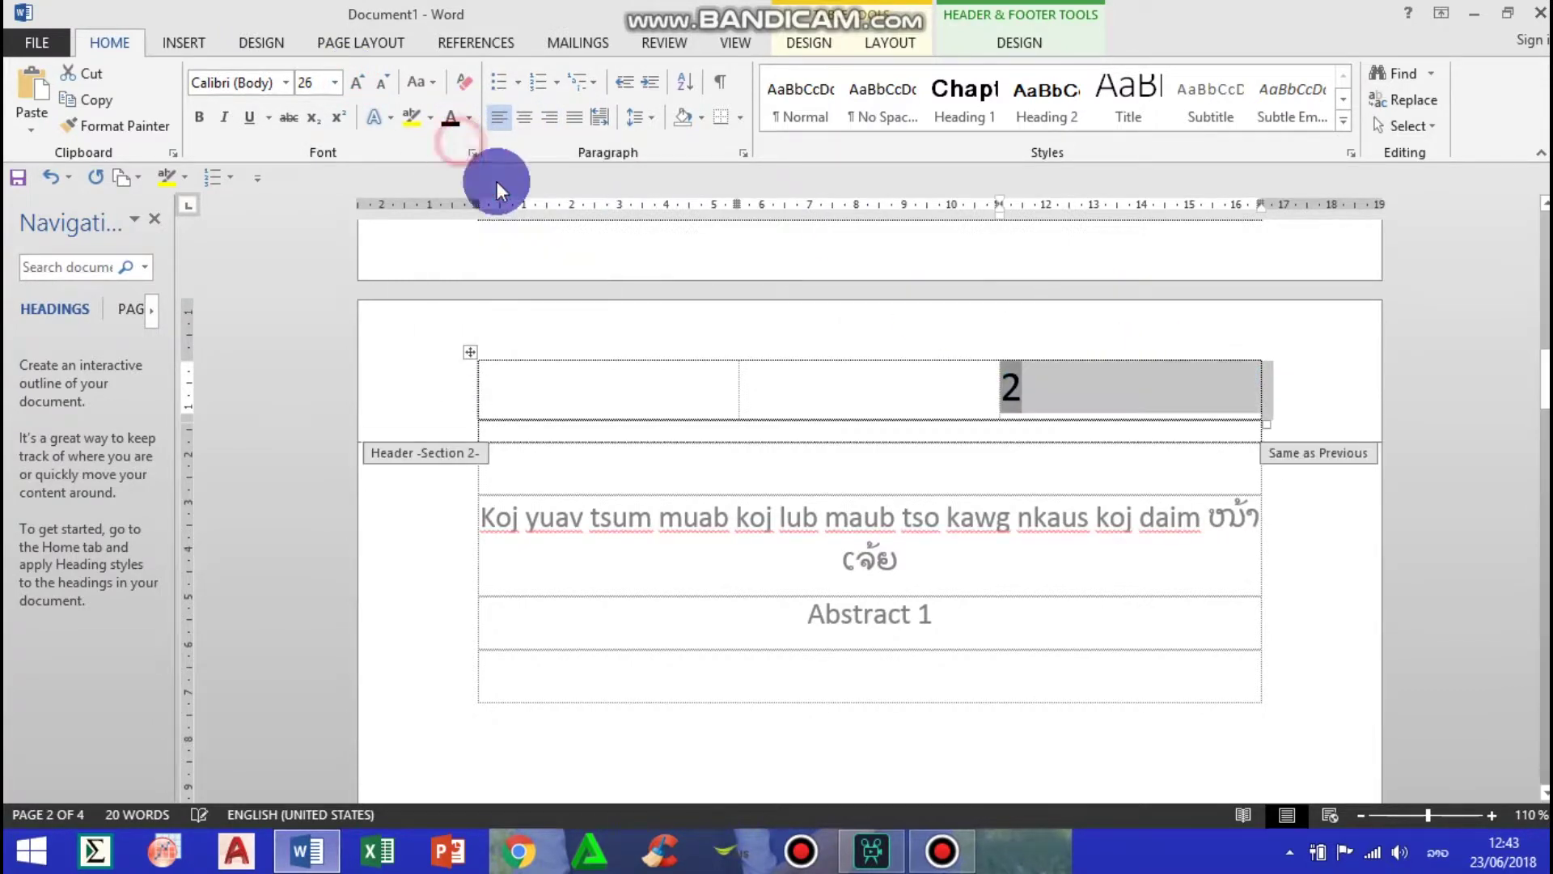
left_click(1050, 385)
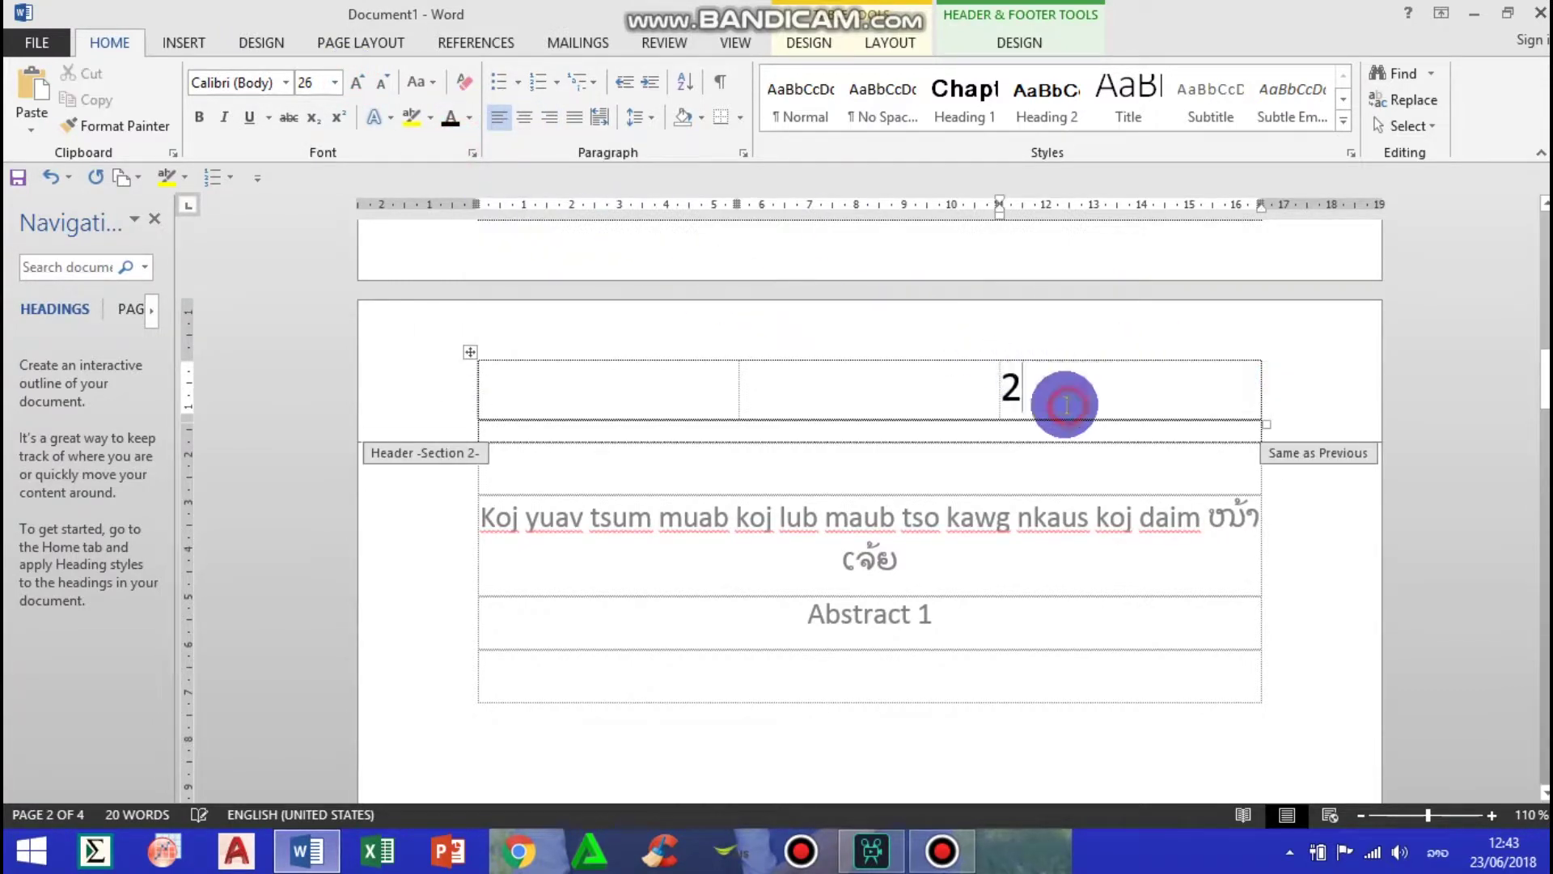
left_click(554, 123)
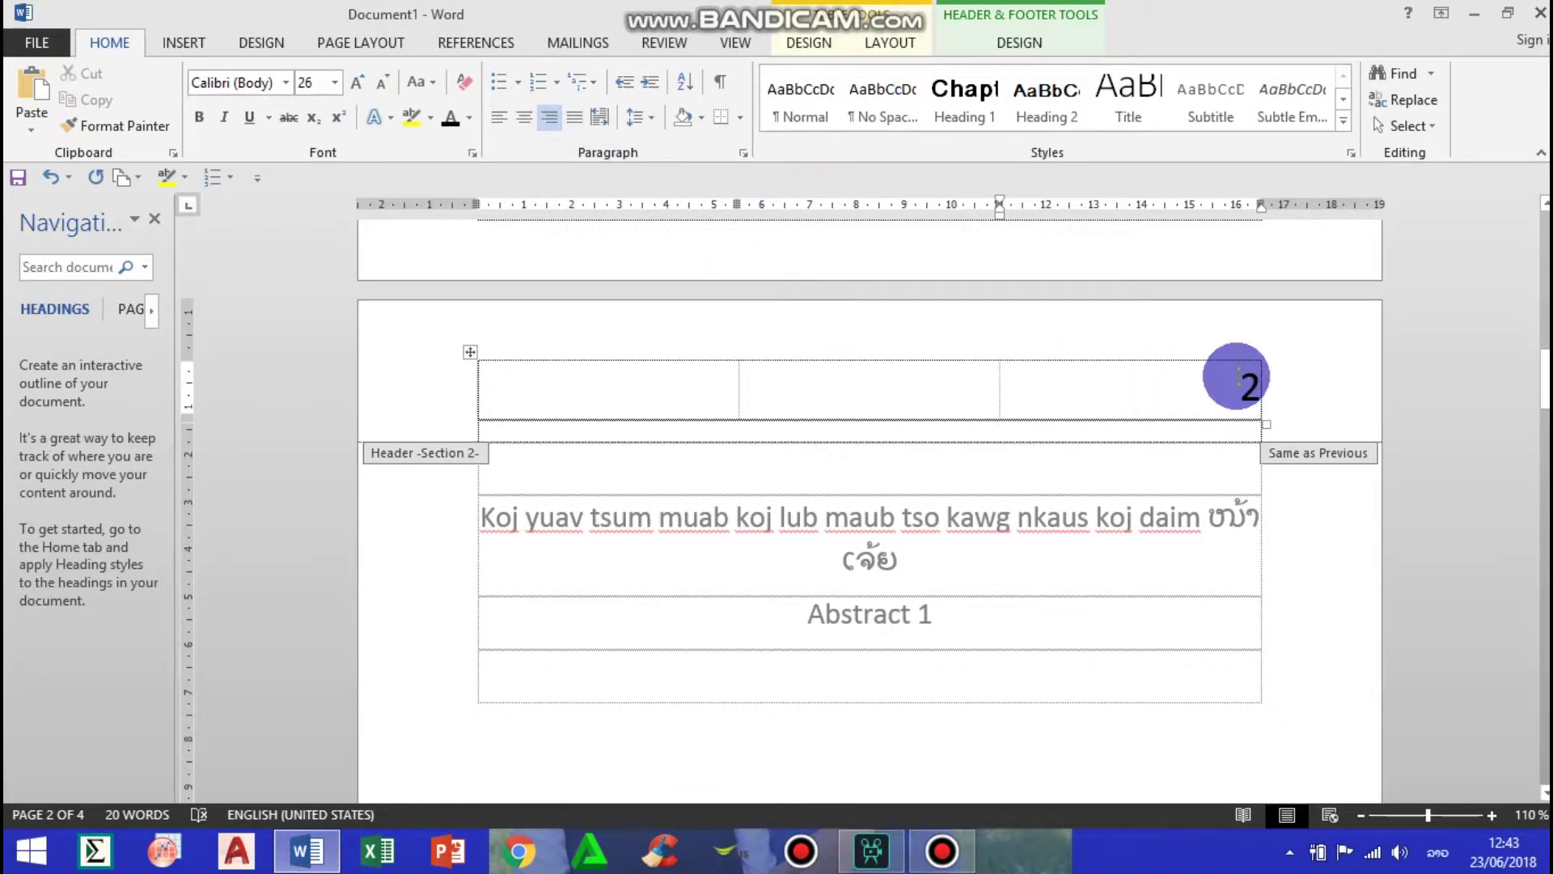
Unlink the Section 2 header from the previous section
left_click(1026, 41)
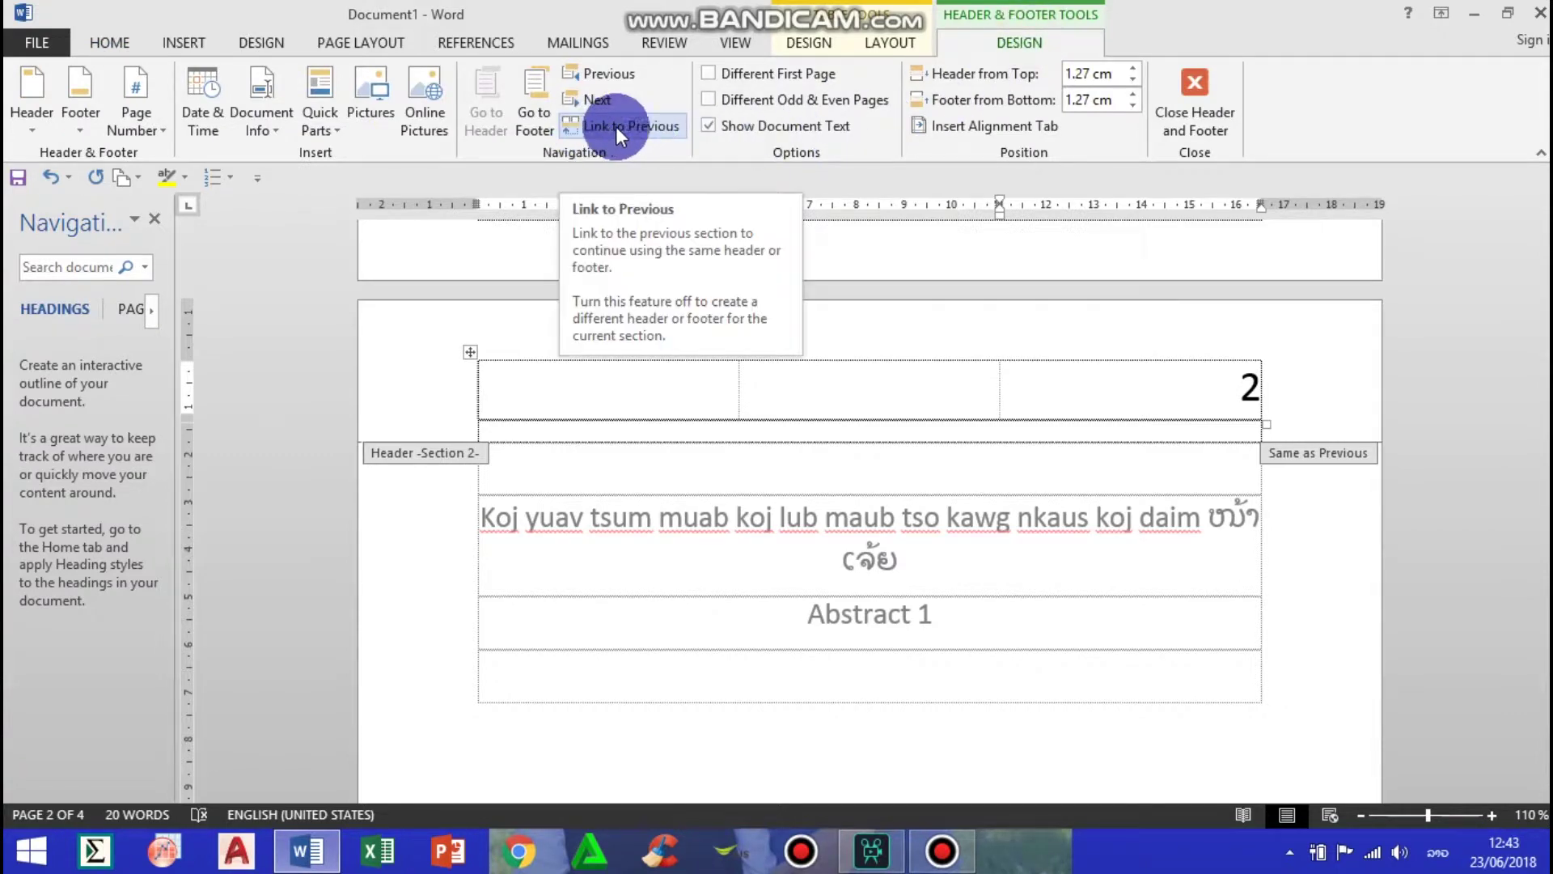
left_click(664, 125)
scroll(910, 250, "down", 1)
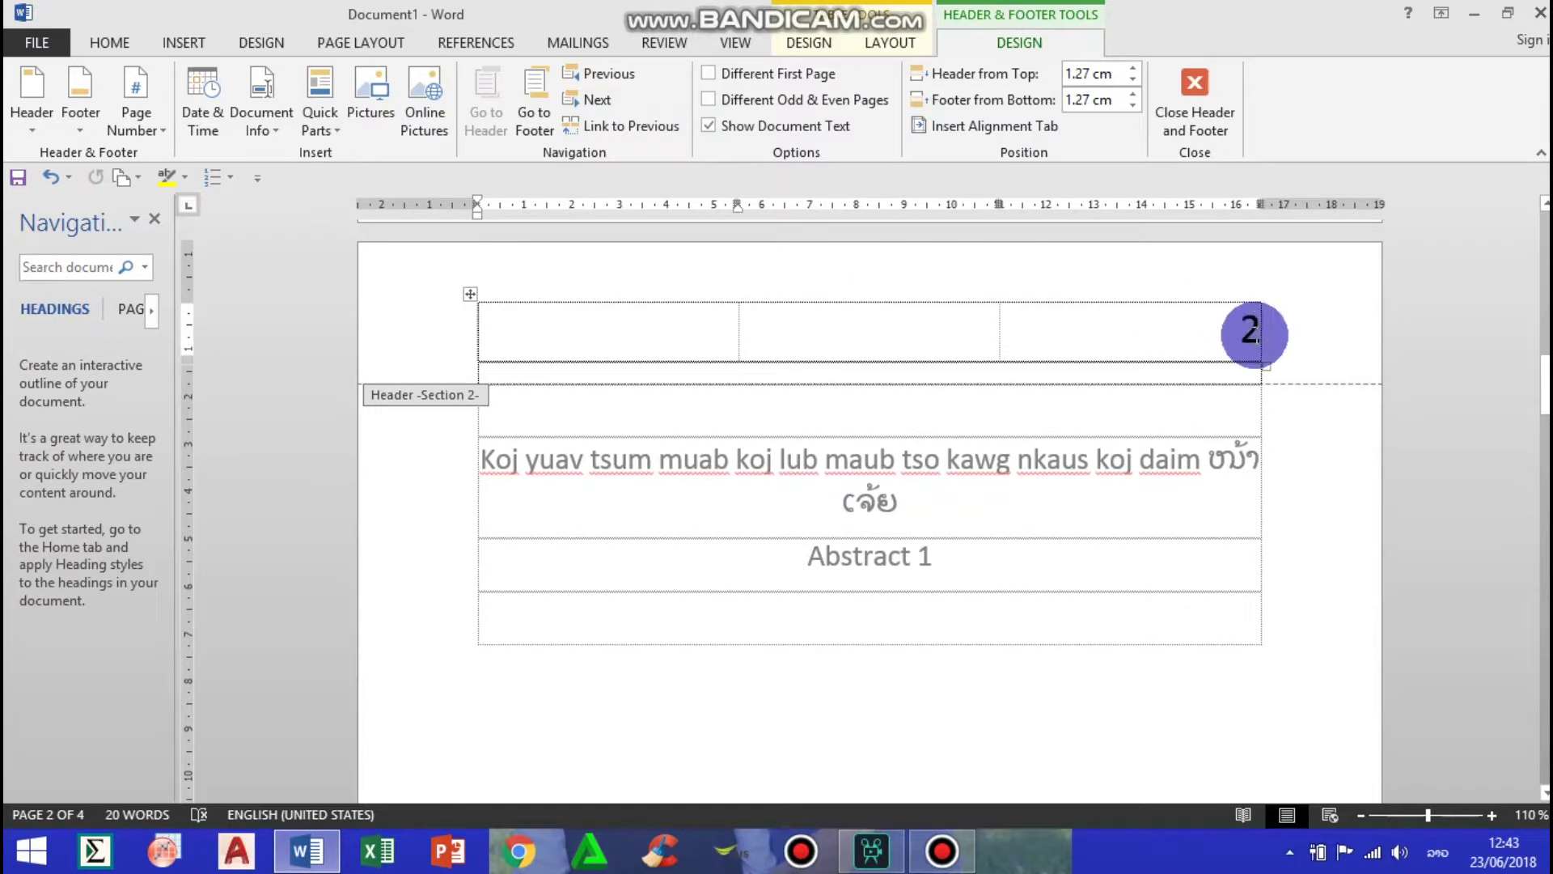
In the Section 2 page number format, choose i, ii, iii and have numbering start at i instead of continuing from the previous section
left_click(136, 117)
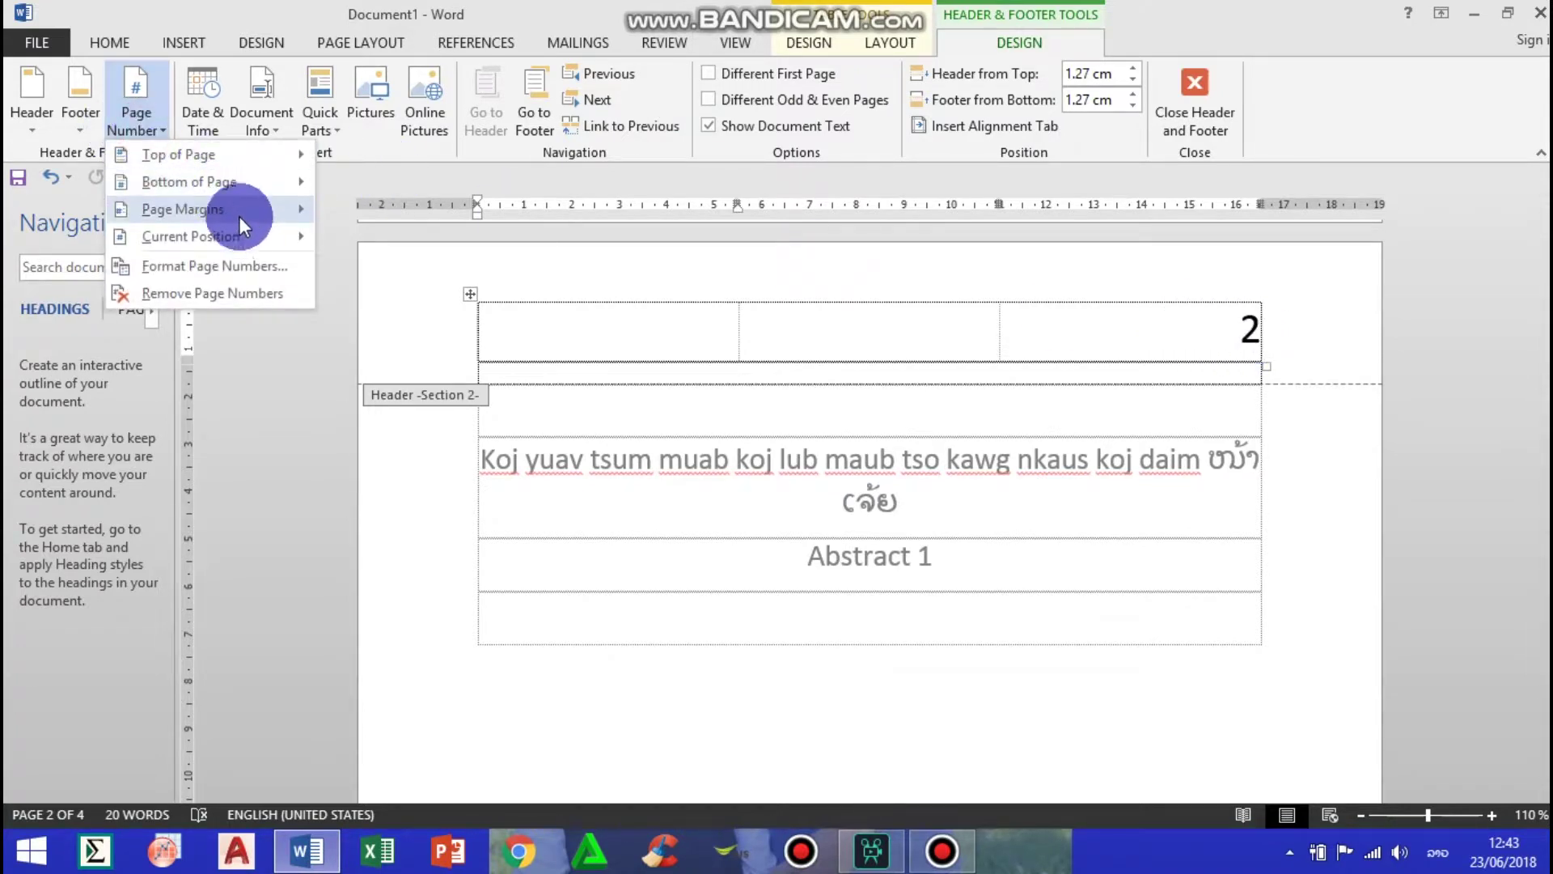
mouse_move(241, 235)
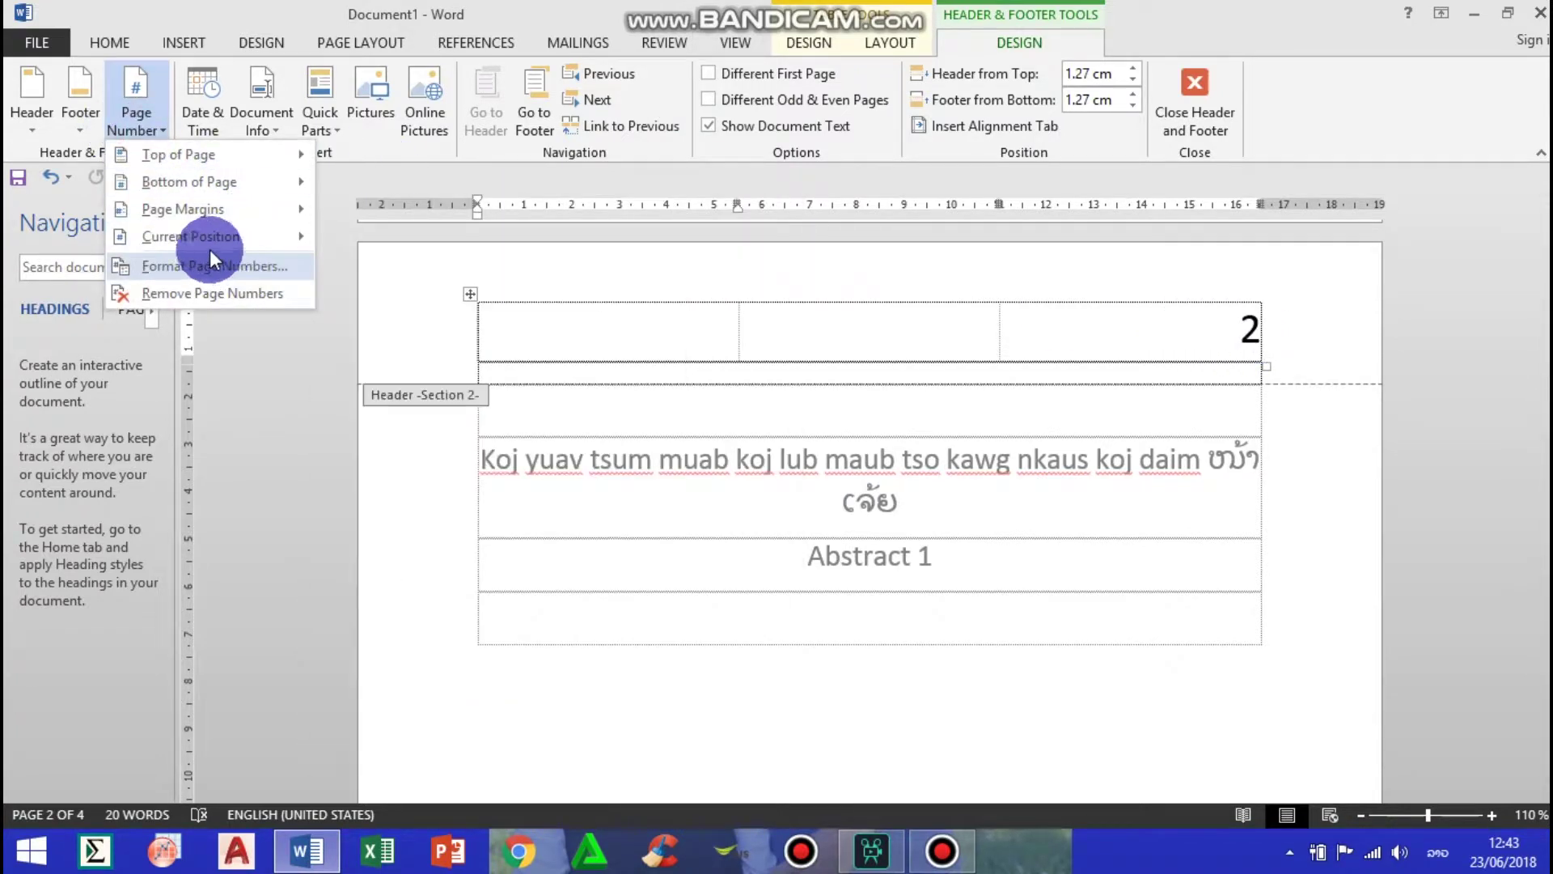
left_click(119, 91)
left_click(137, 97)
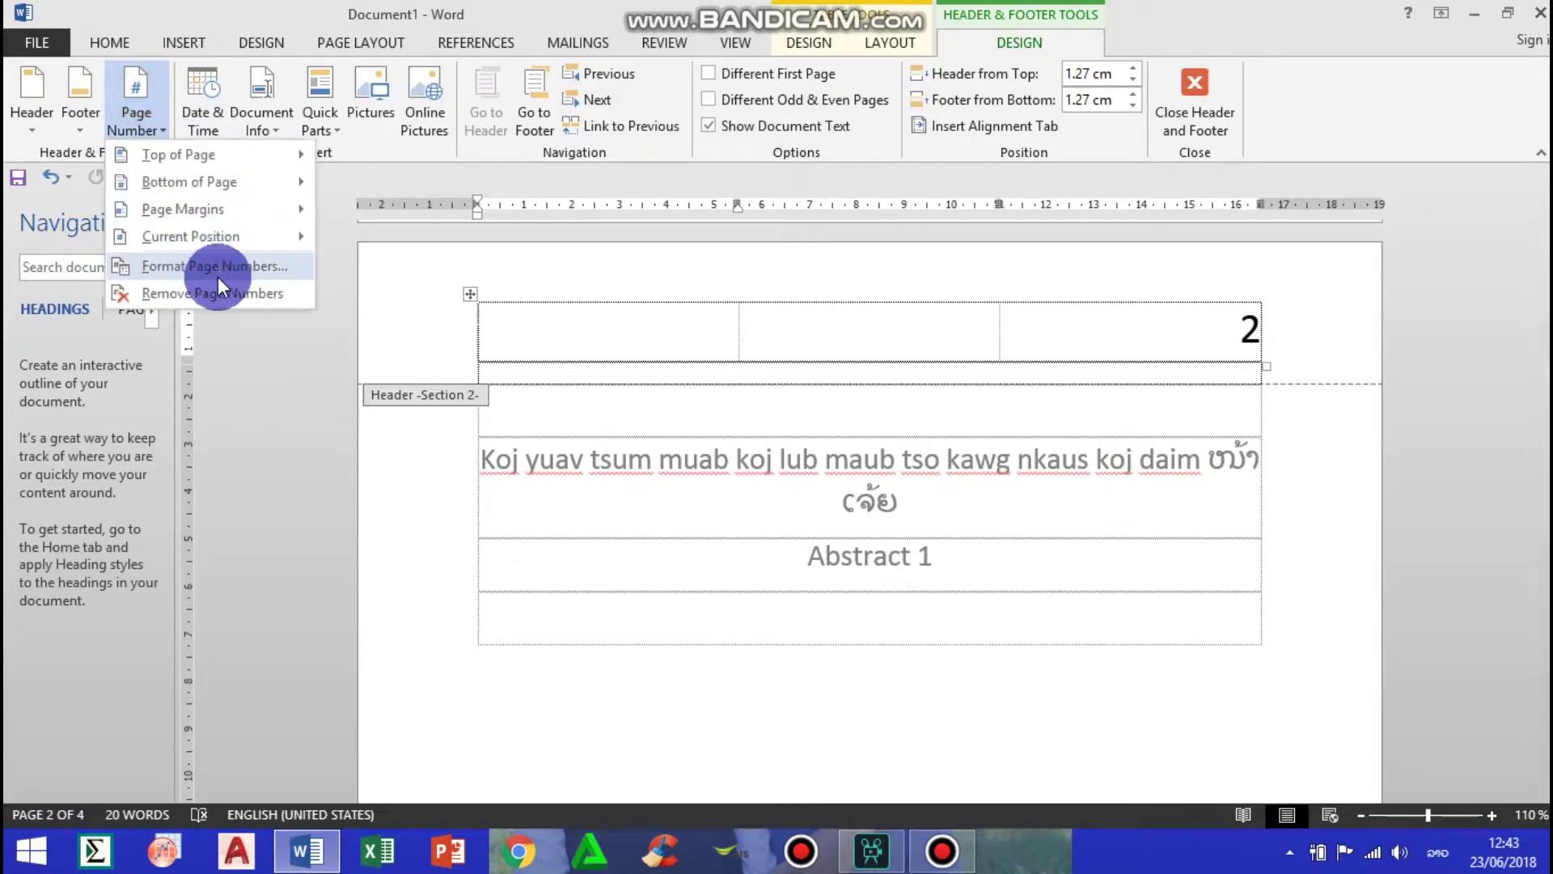
left_click(187, 267)
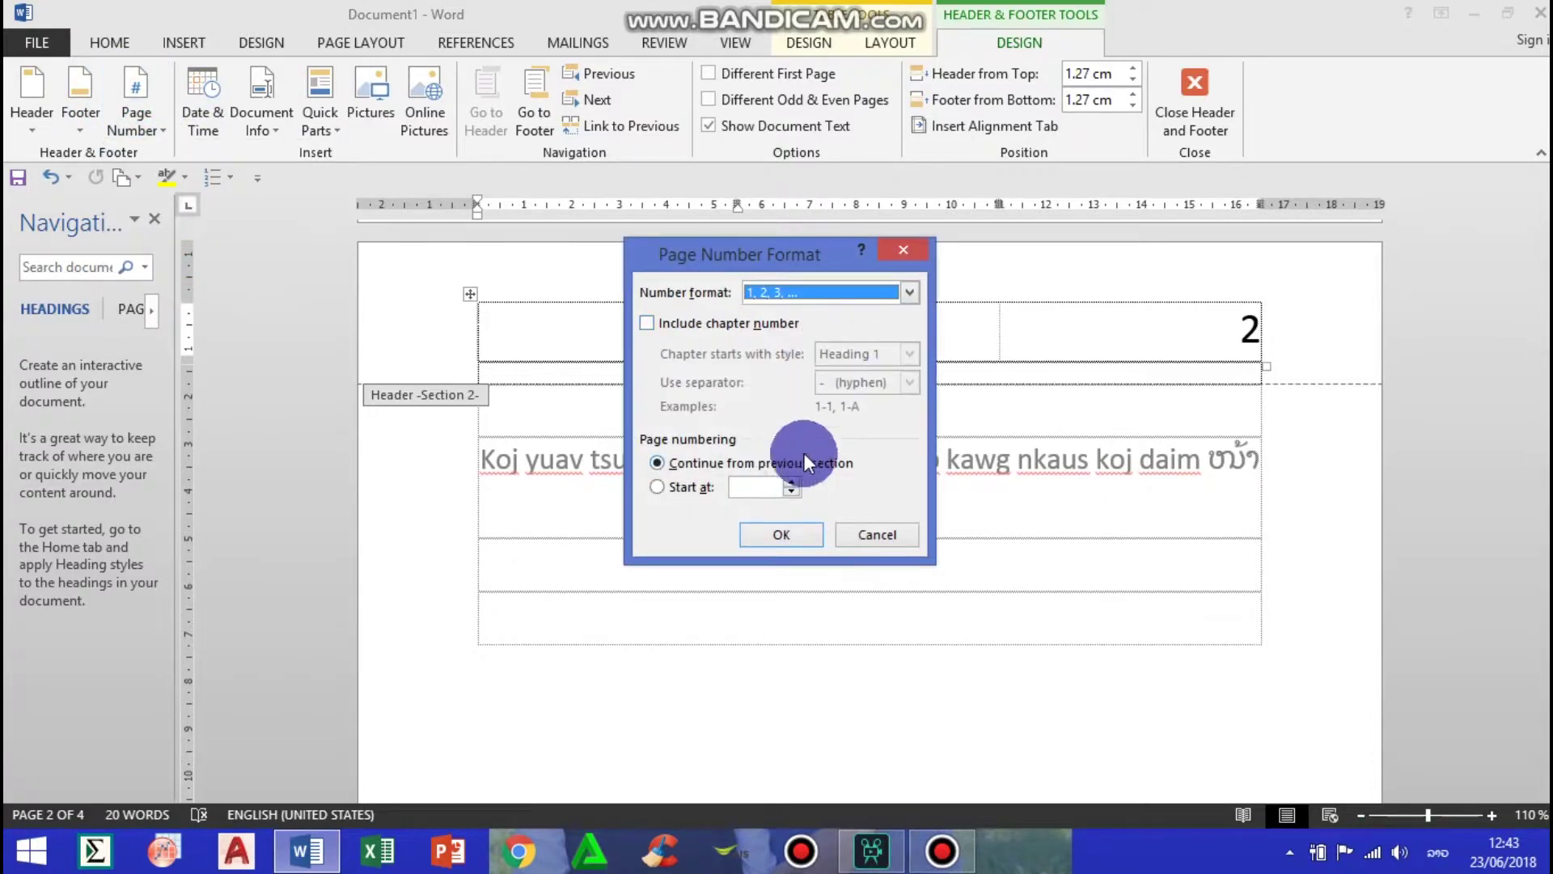
left_click(910, 293)
left_click(830, 366)
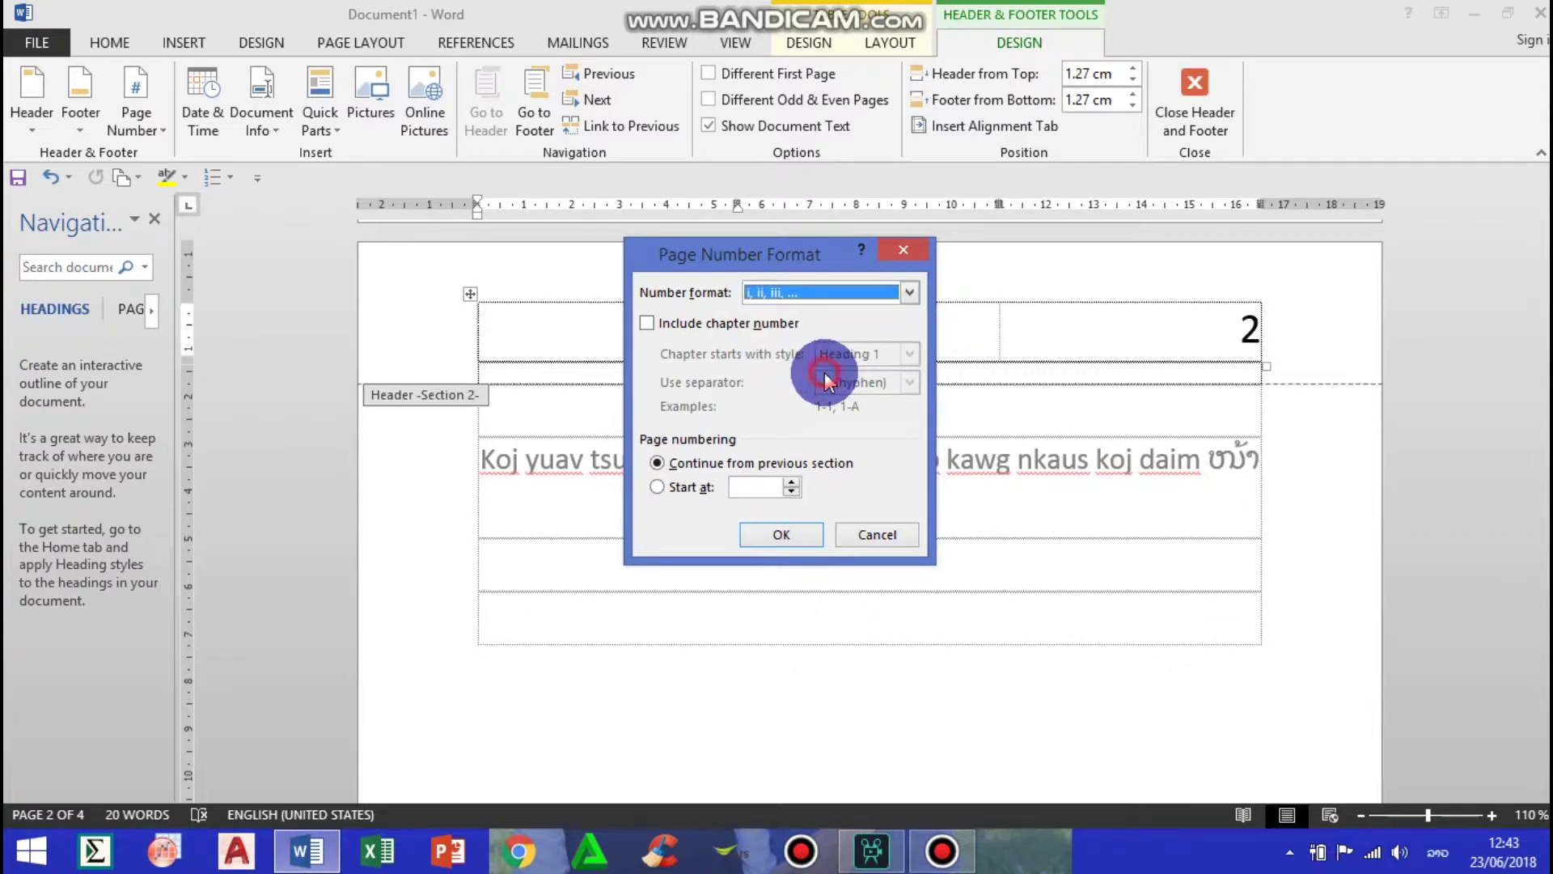
left_click(657, 487)
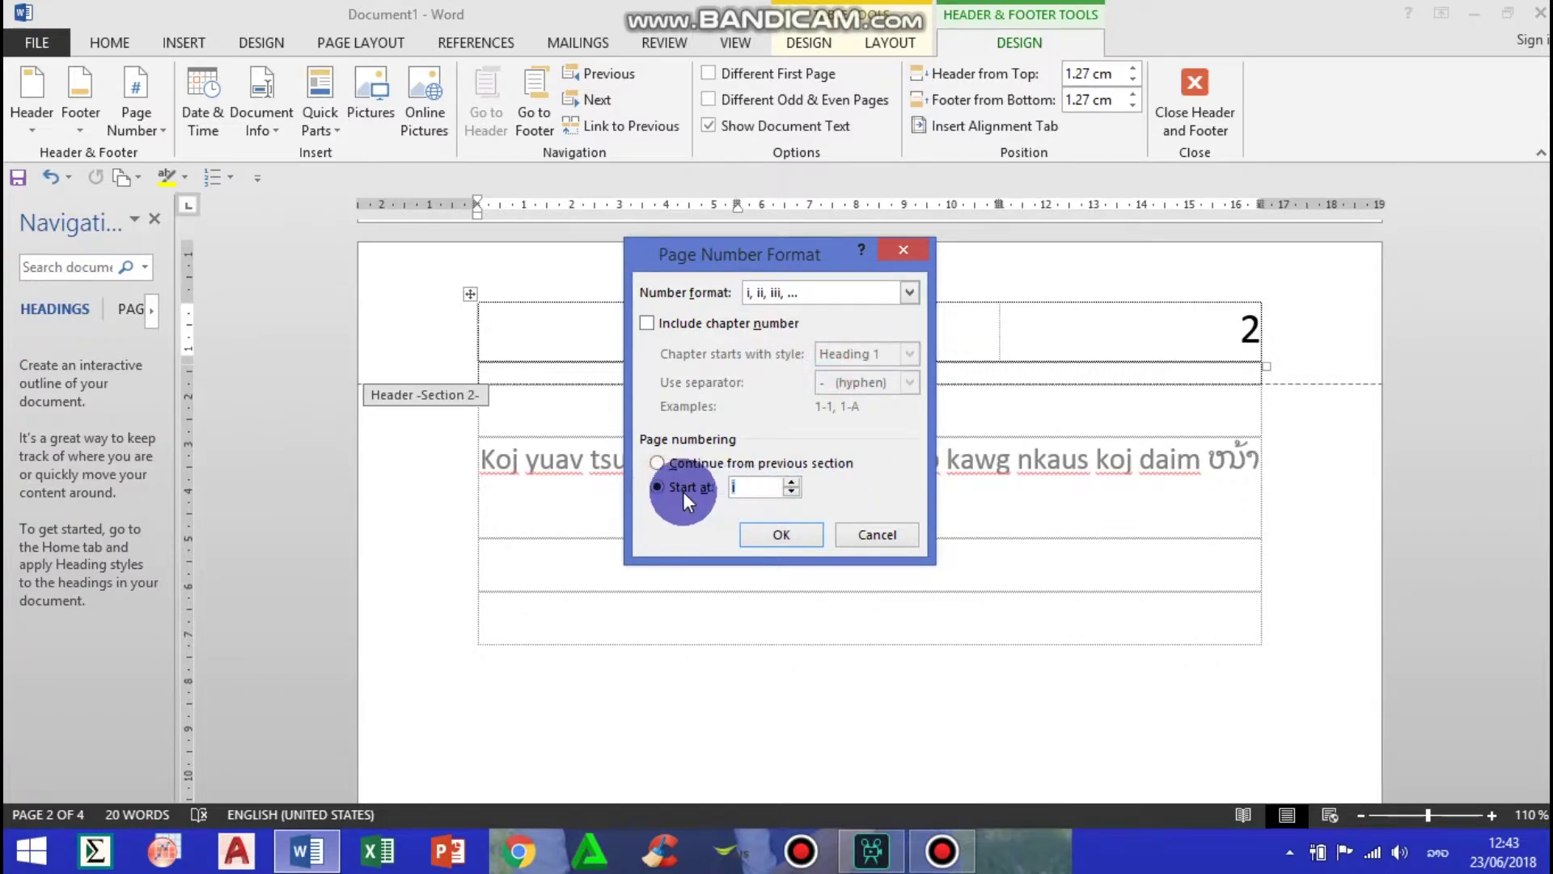
left_click(793, 495)
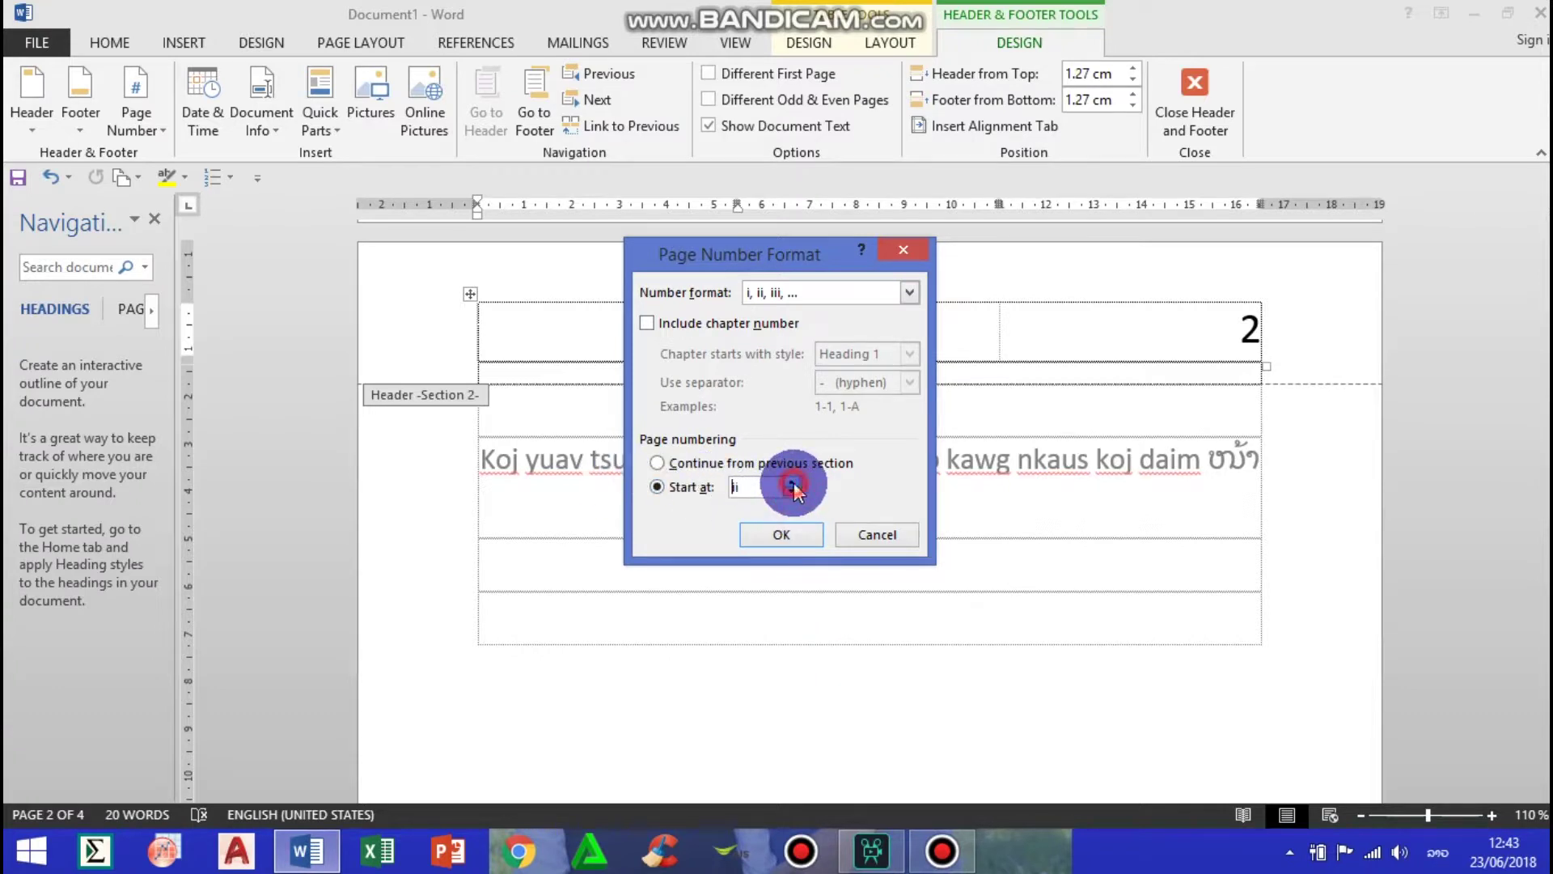
Try the - 1 -, - 2 -, - 3 - and the a, b, c number formats for the page numbers
left_click(909, 292)
left_click(836, 328)
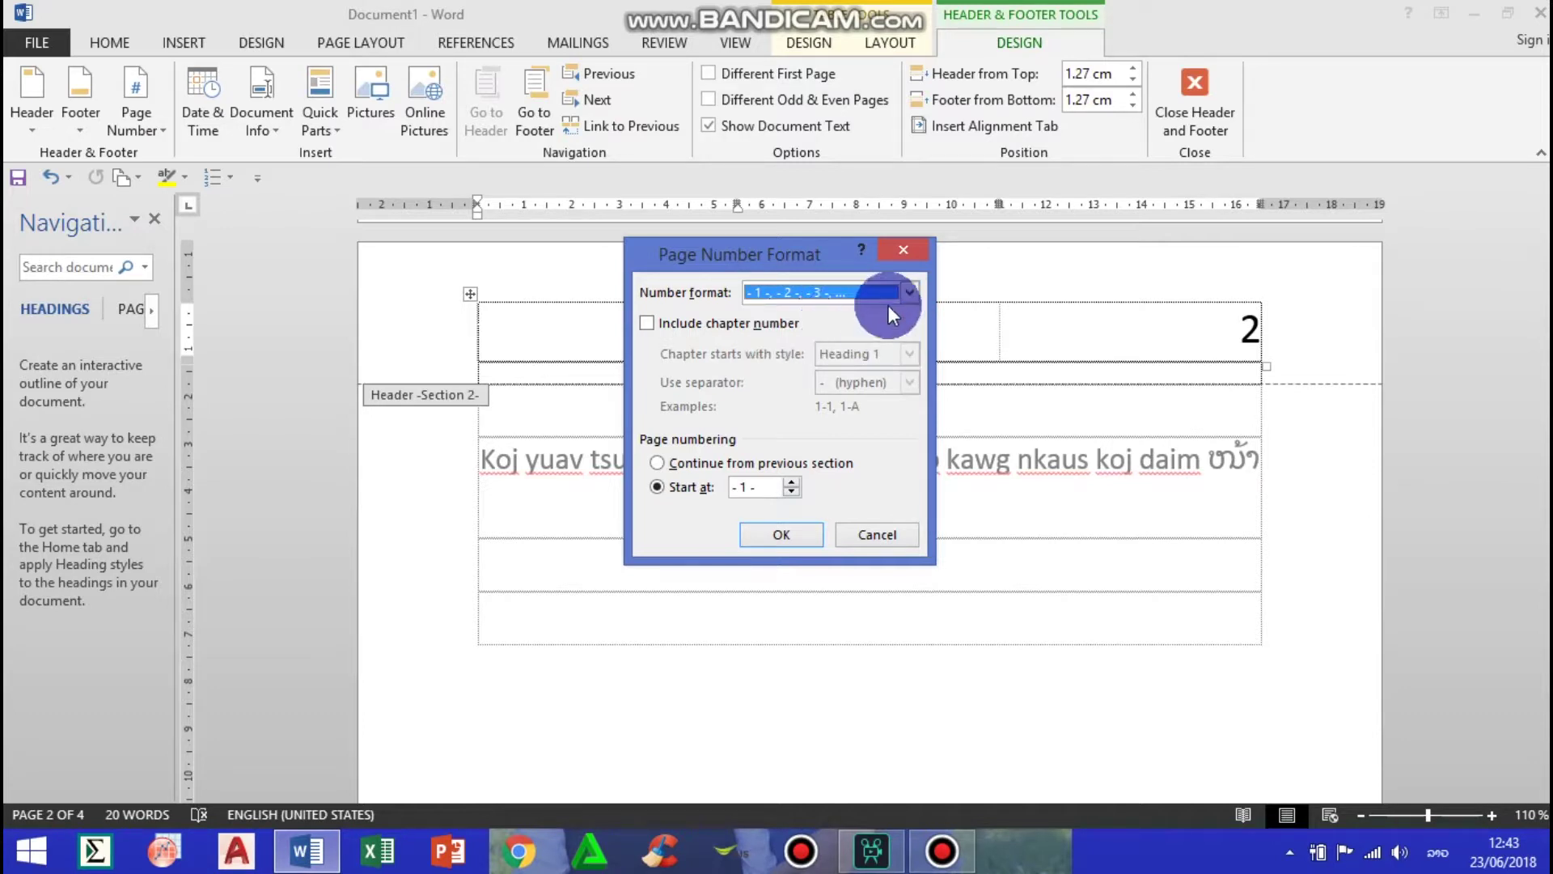
left_click(908, 293)
left_click(827, 342)
Set the page number format to 1, 2, 3 with numbering starting at 1, and apply it
left_click(908, 292)
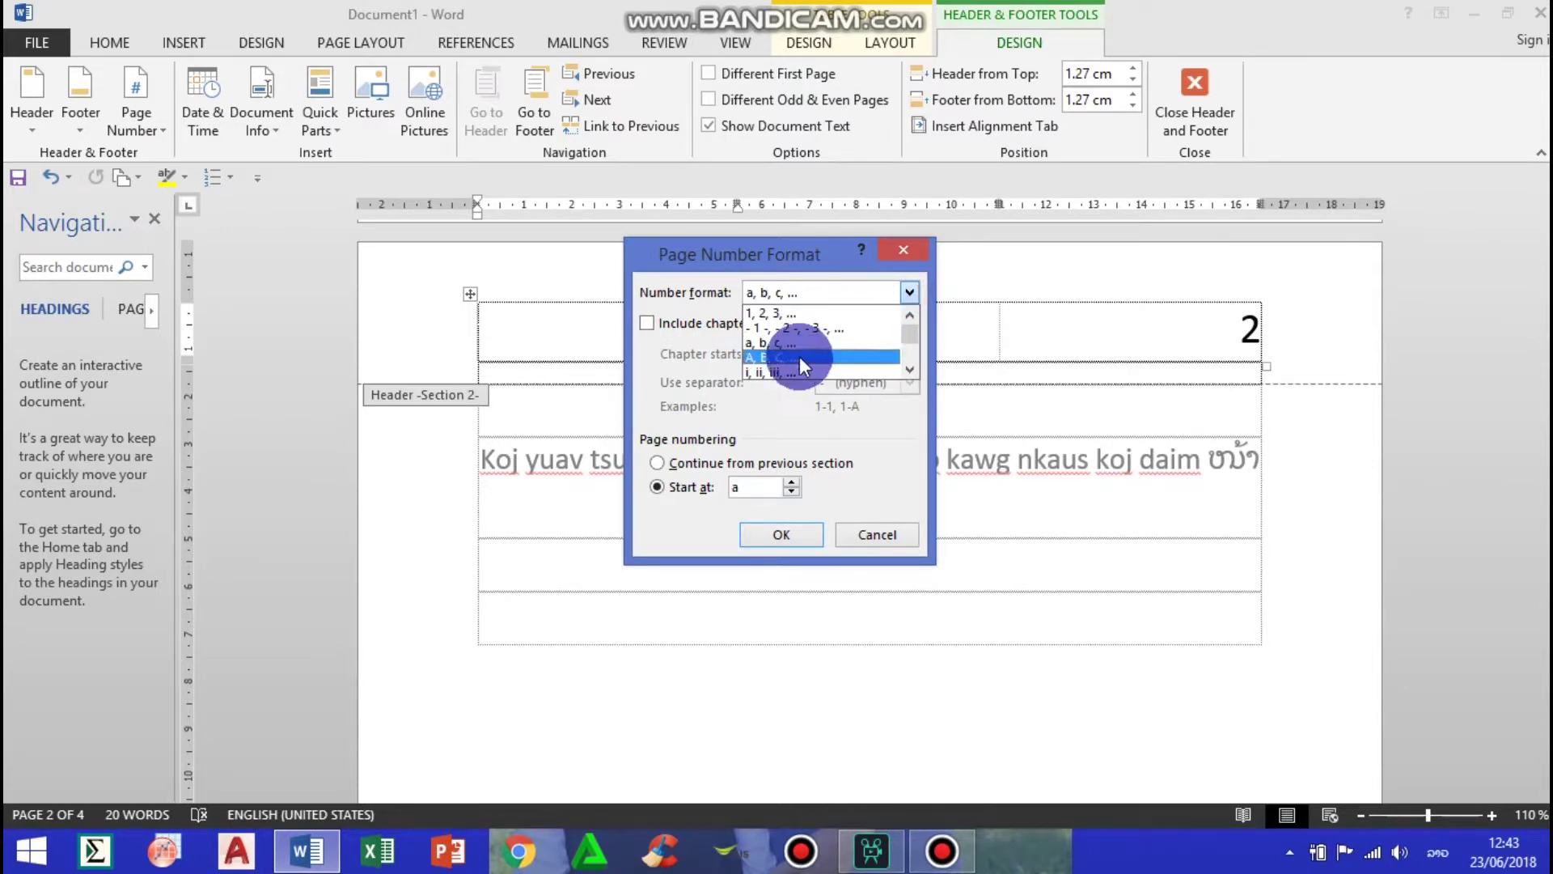
scroll(915, 329, "down", 3)
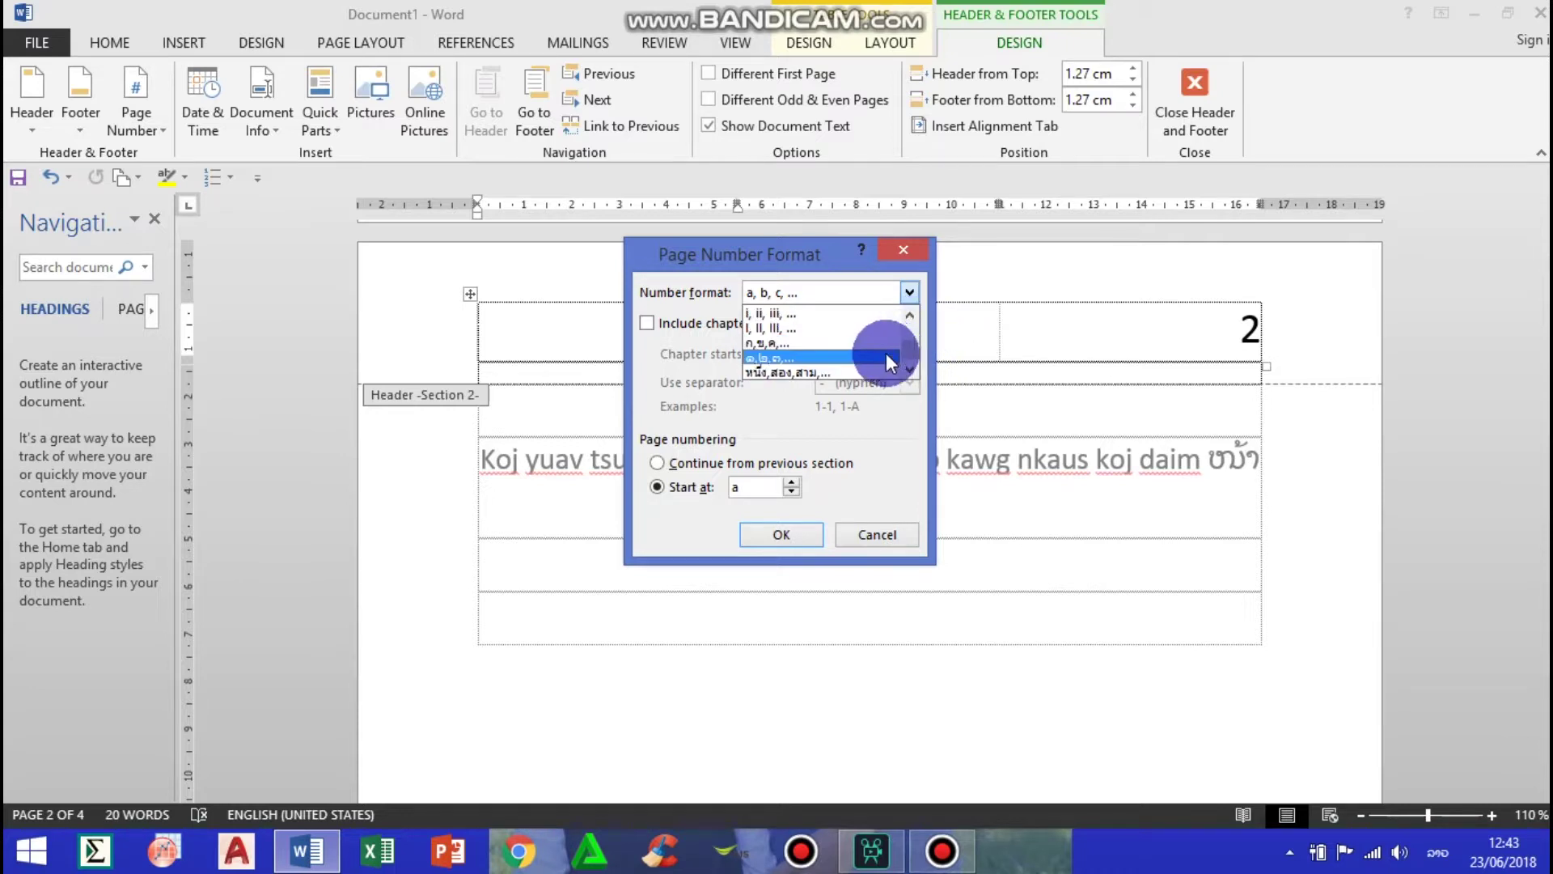
scroll(818, 356, "up", 3)
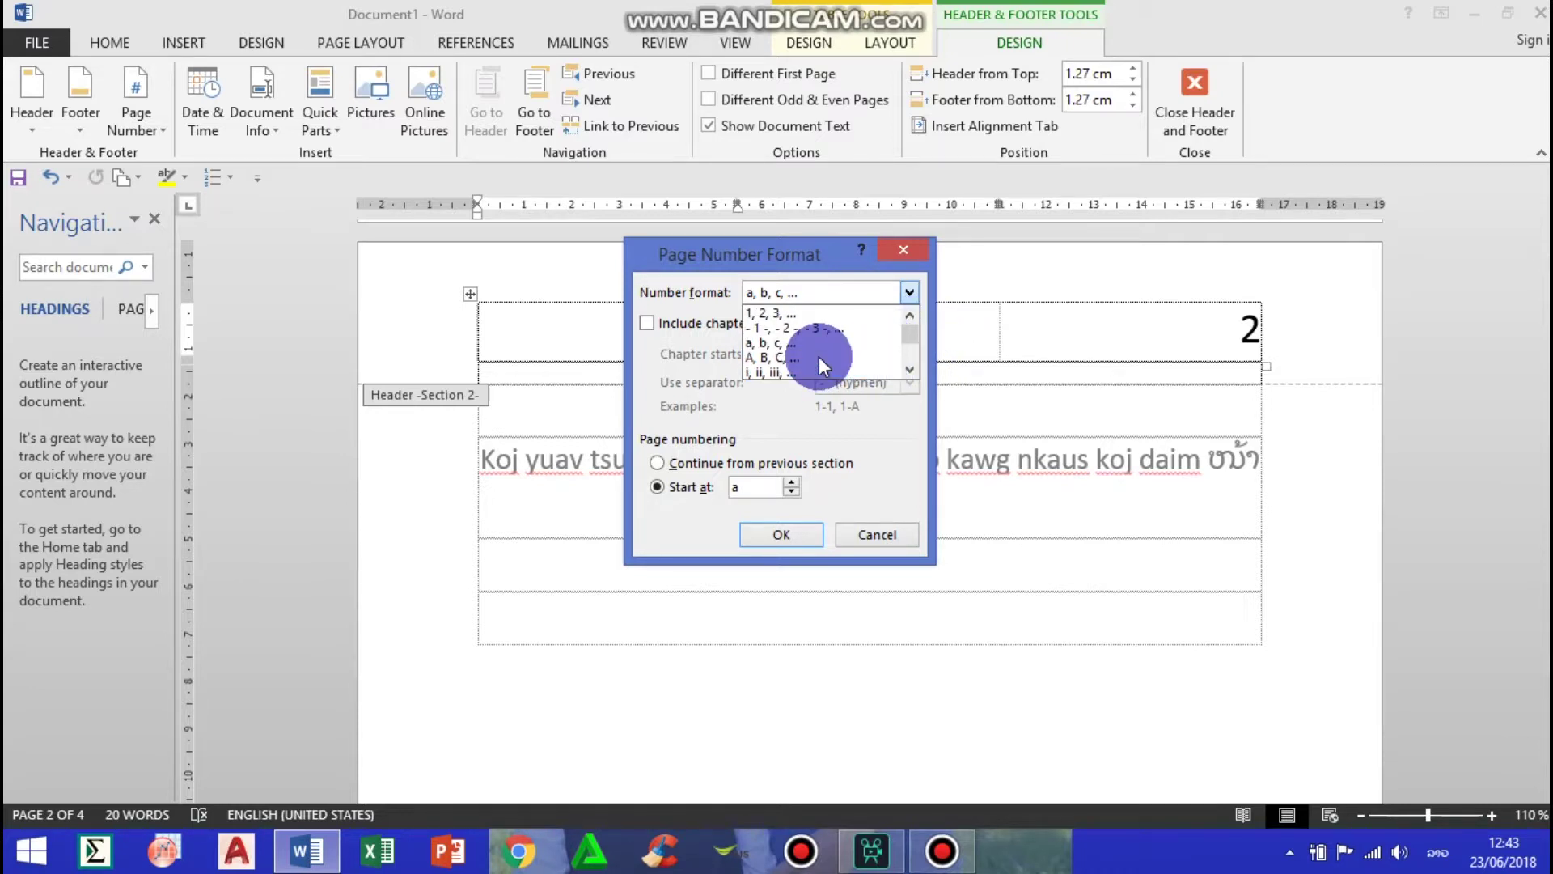
left_click(817, 310)
left_click(782, 533)
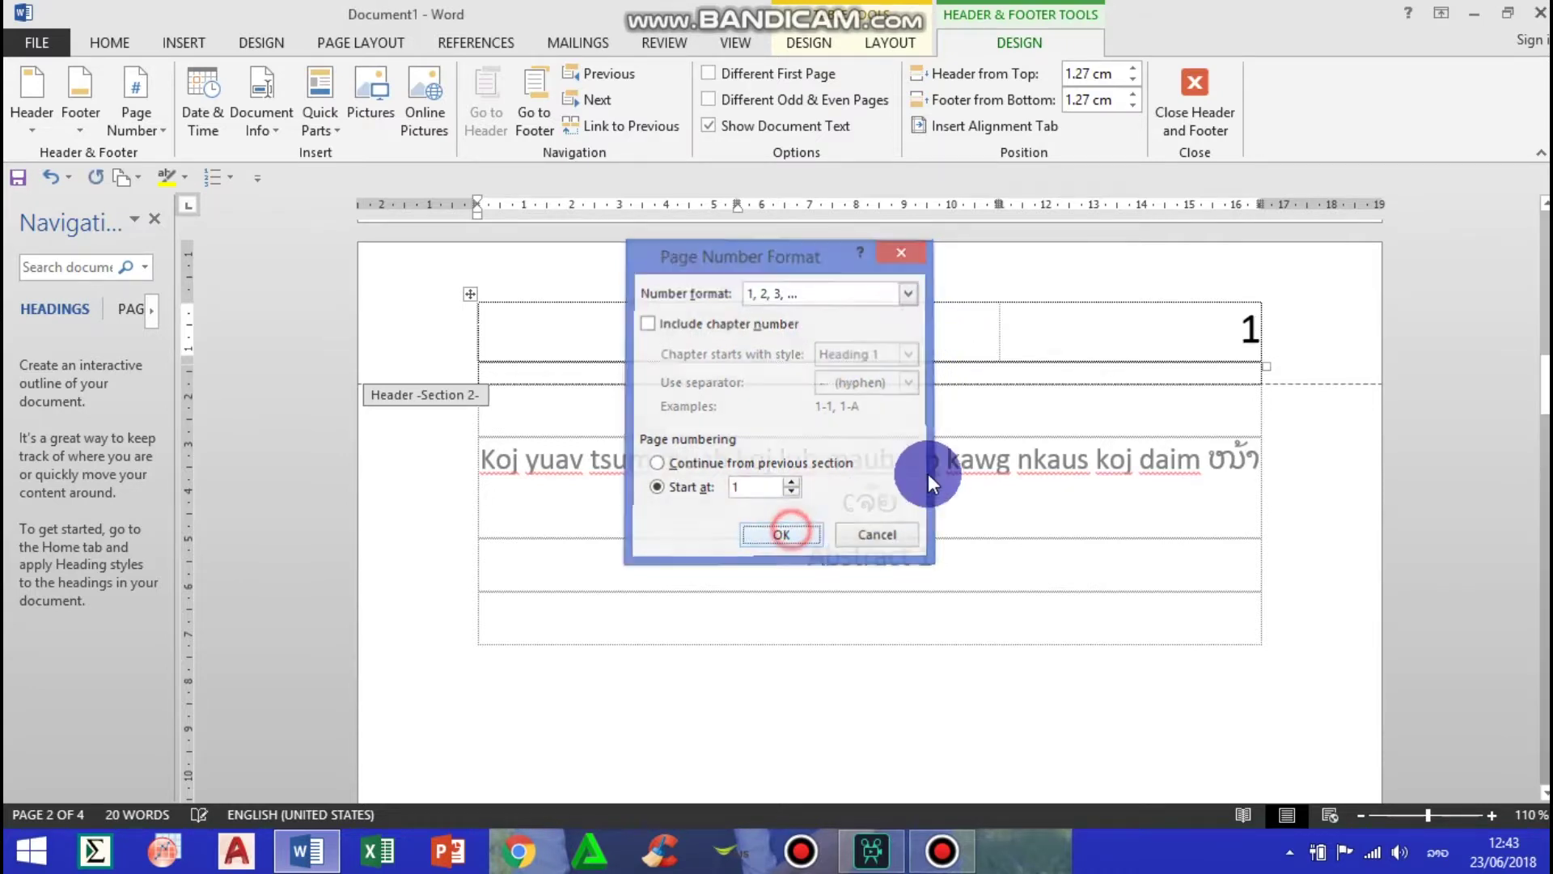
Delete the page number from the Section 1 header on the first Abstract page
left_click(1249, 341)
scroll(1280, 336, "up", 15)
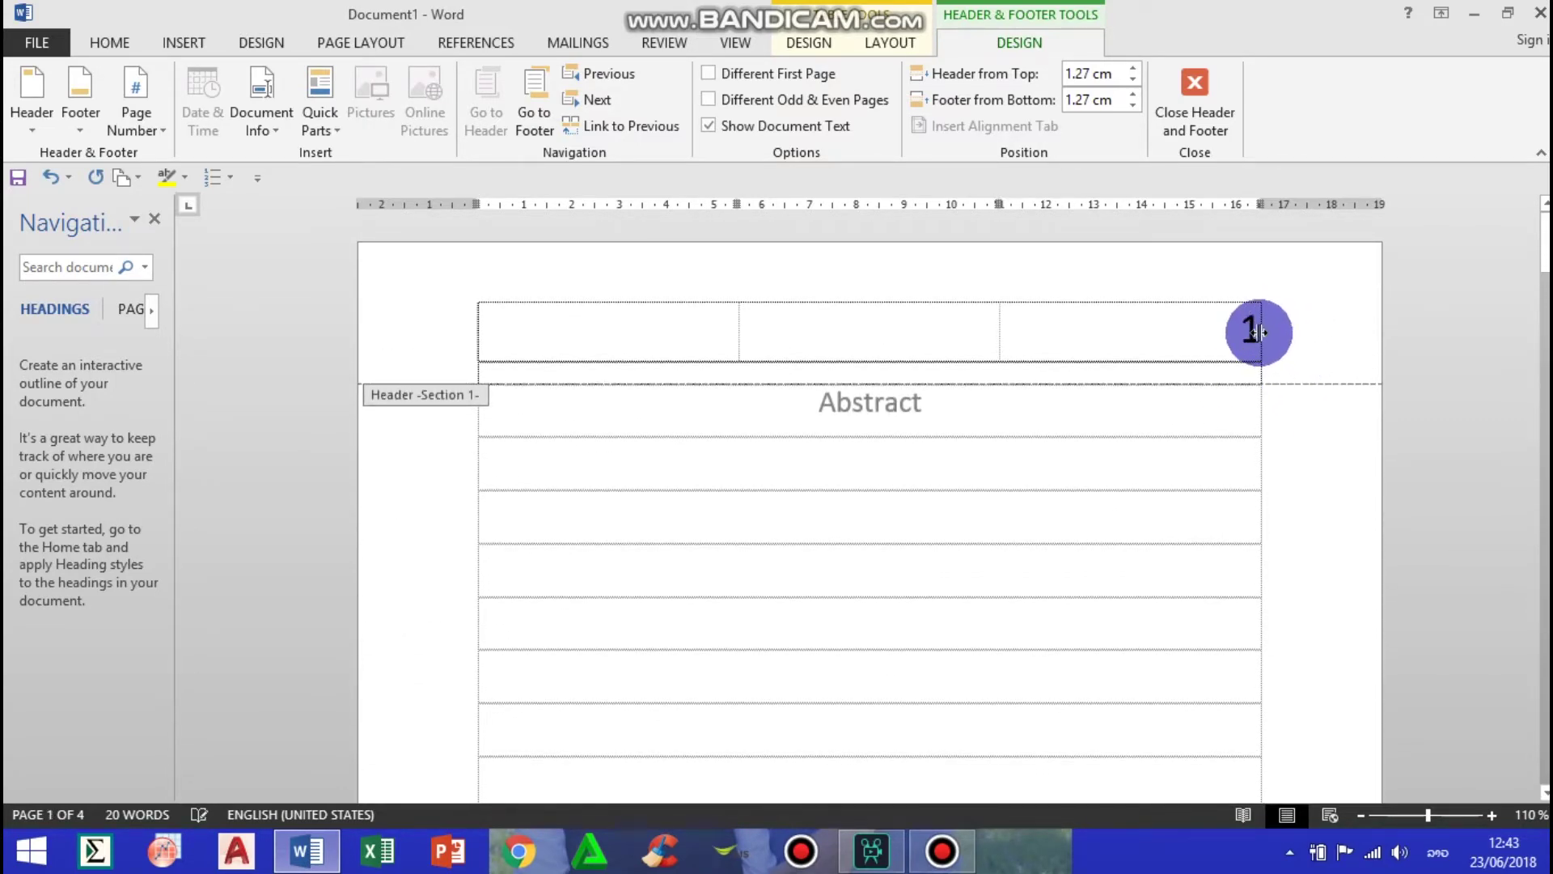
left_click(1250, 328)
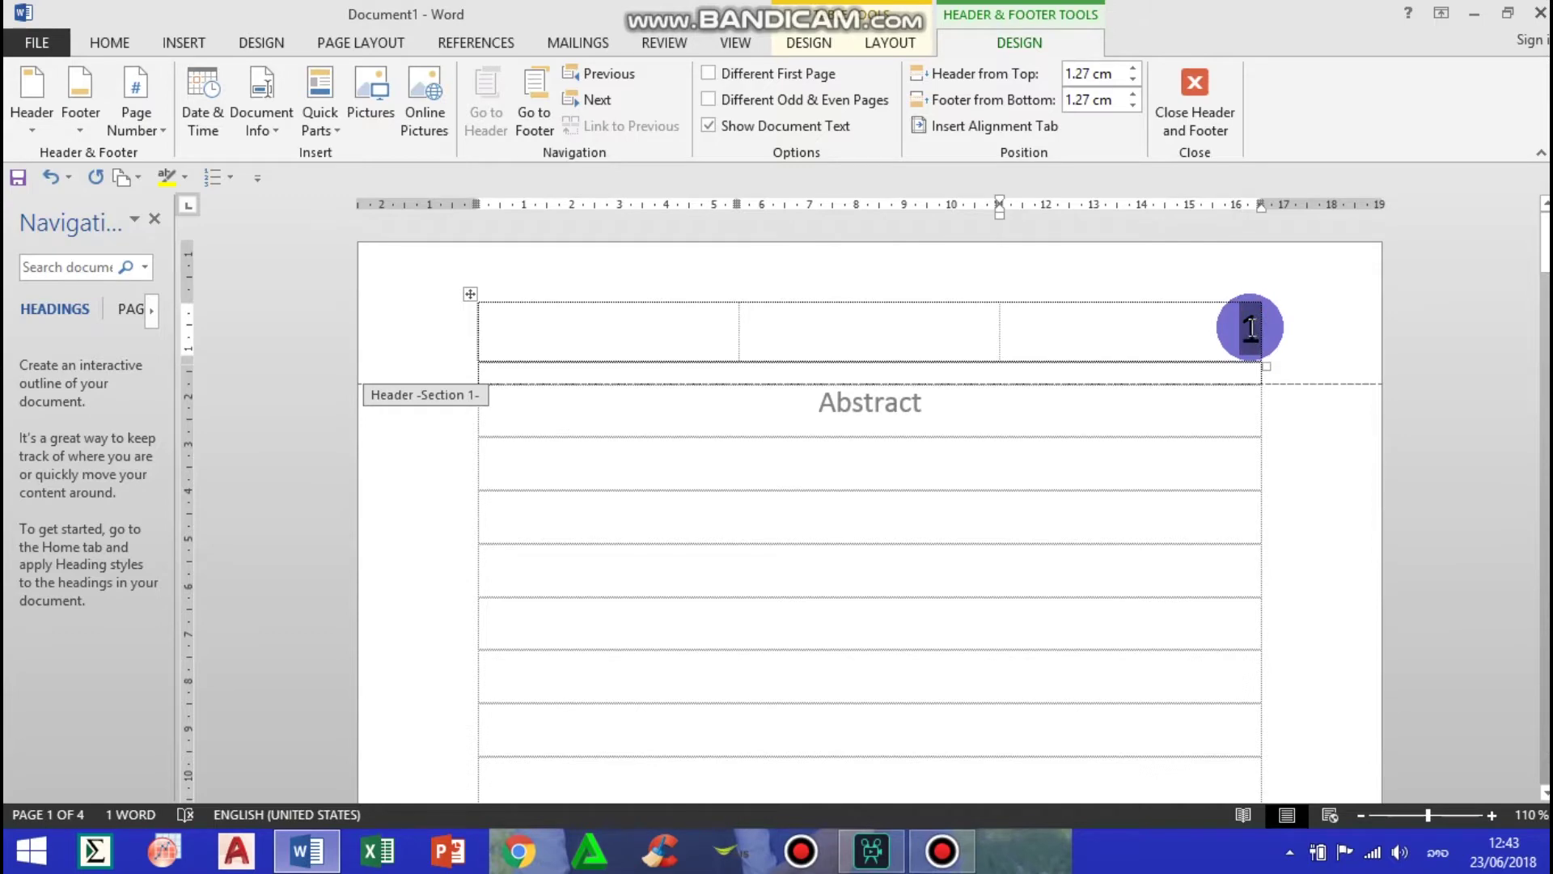
key("Delete")
Check the header page numbers on all pages of both sections, and return to the body text of page 1
scroll(1279, 361, "down", 15)
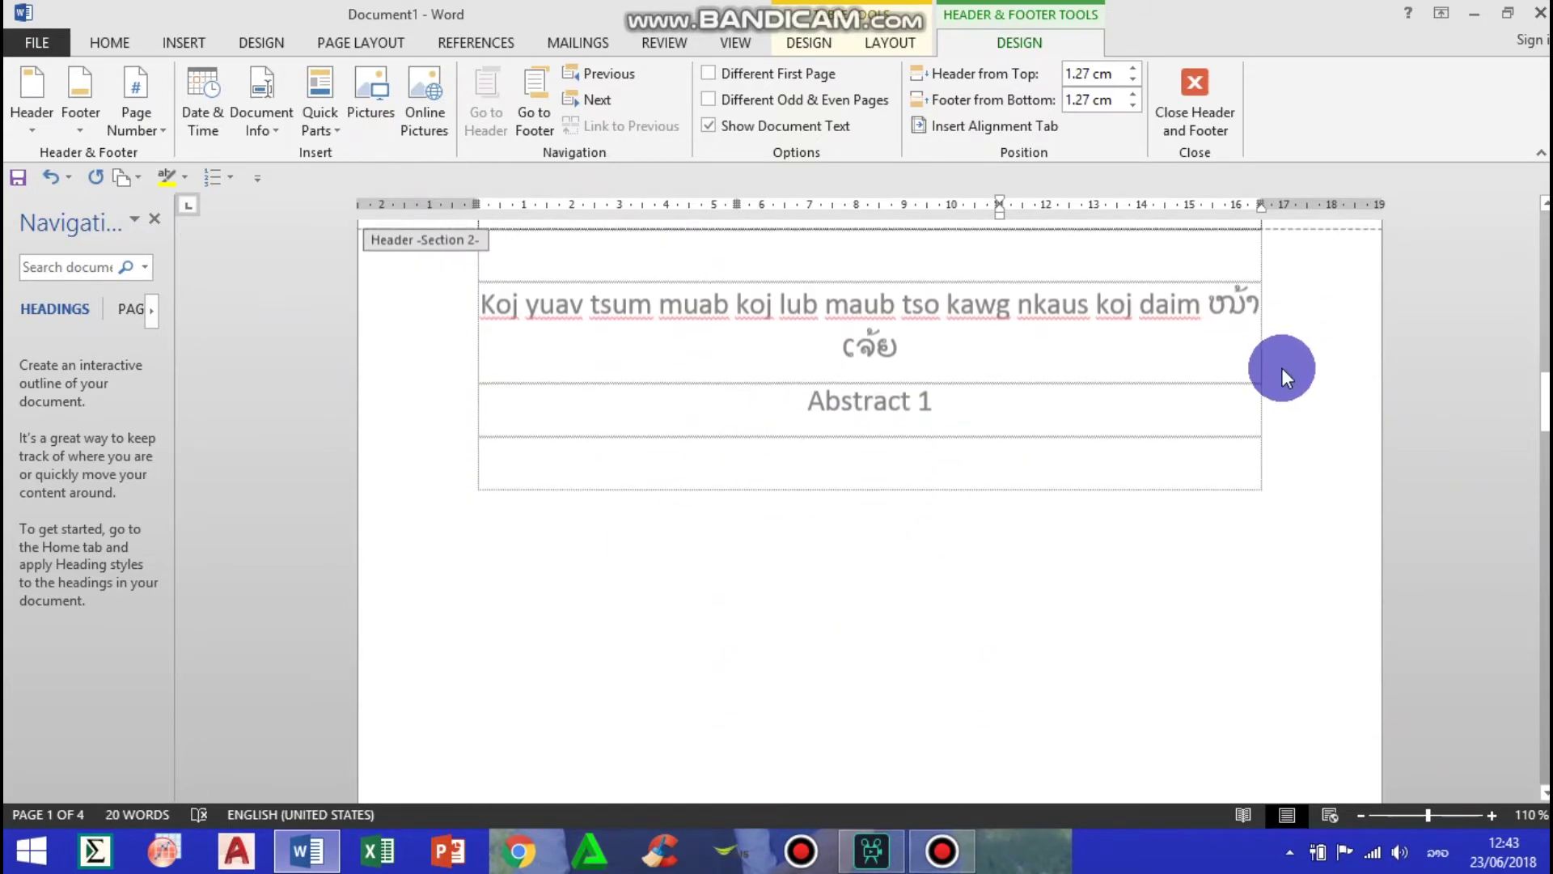
scroll(1287, 348, "up", 5)
left_click(1295, 393)
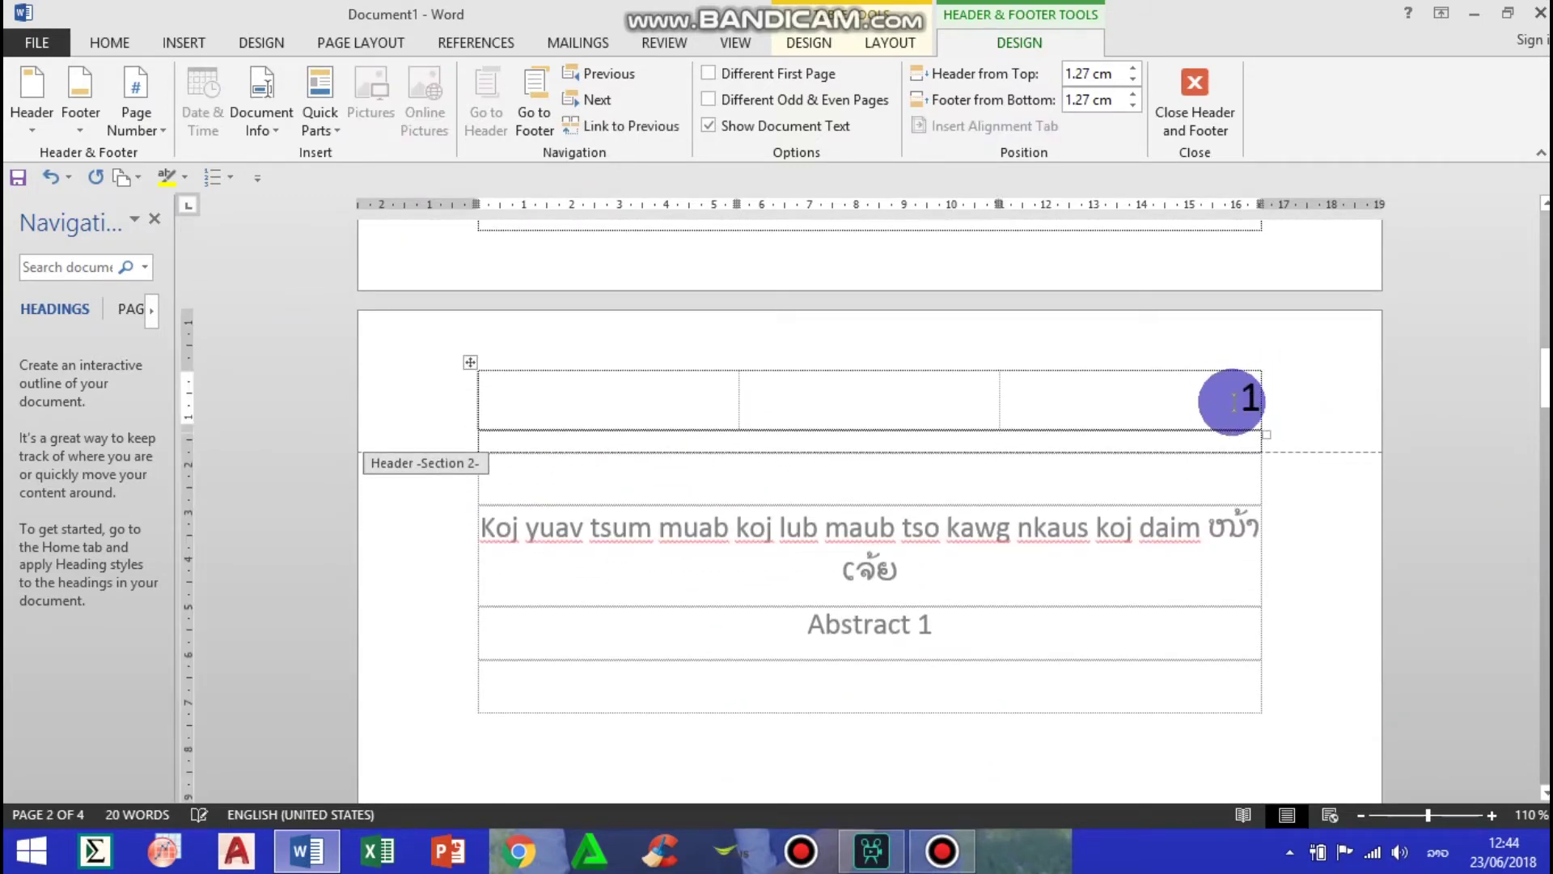
scroll(1294, 375, "down", 18)
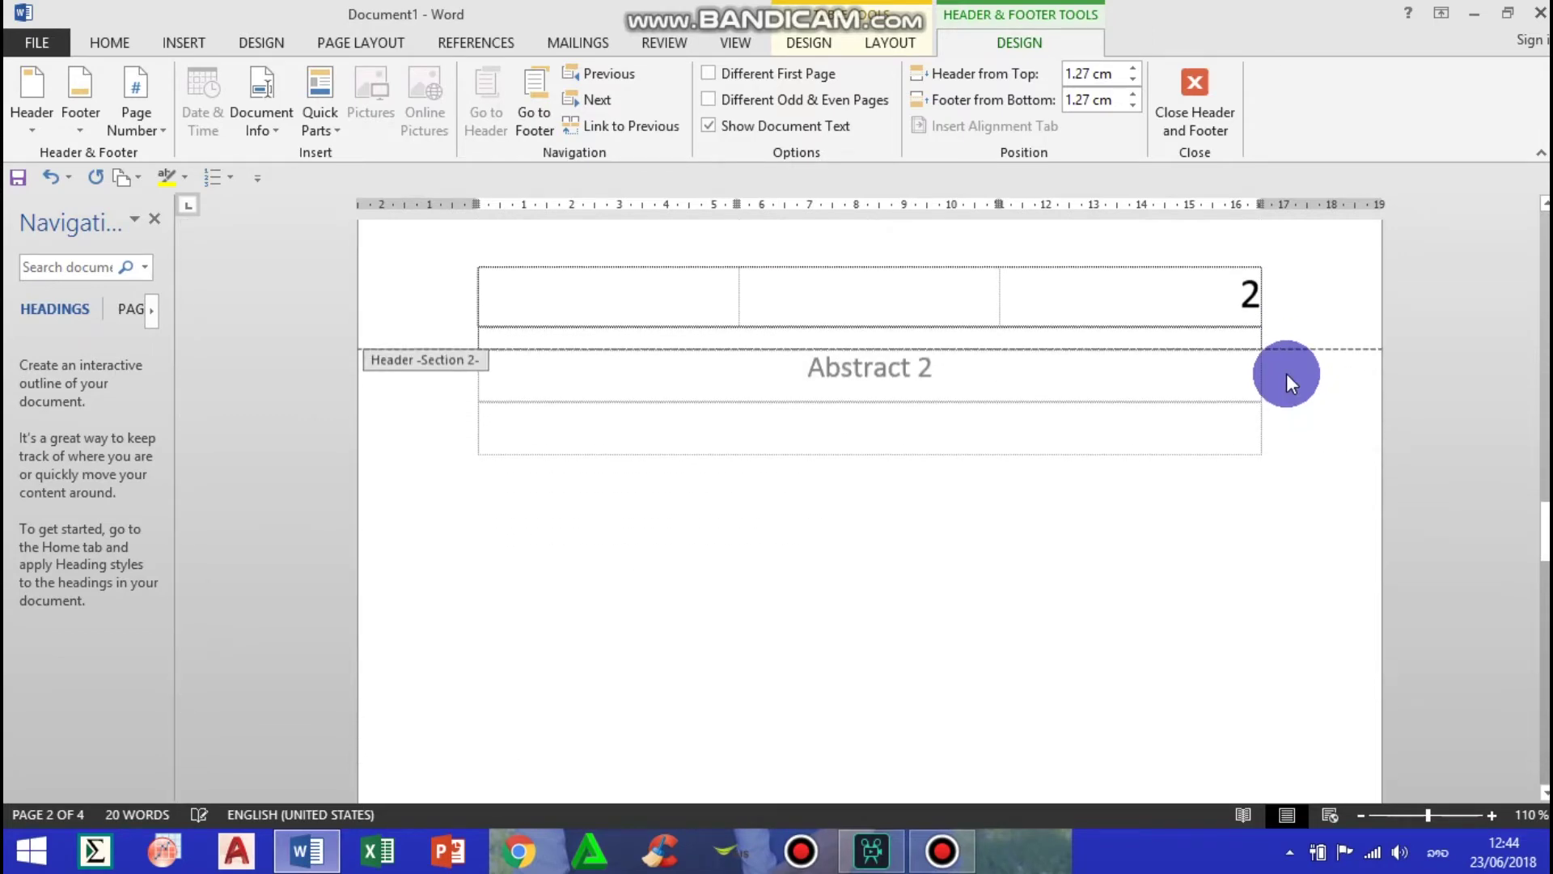
scroll(1242, 320, "up", 2)
scroll(1271, 392, "down", 18)
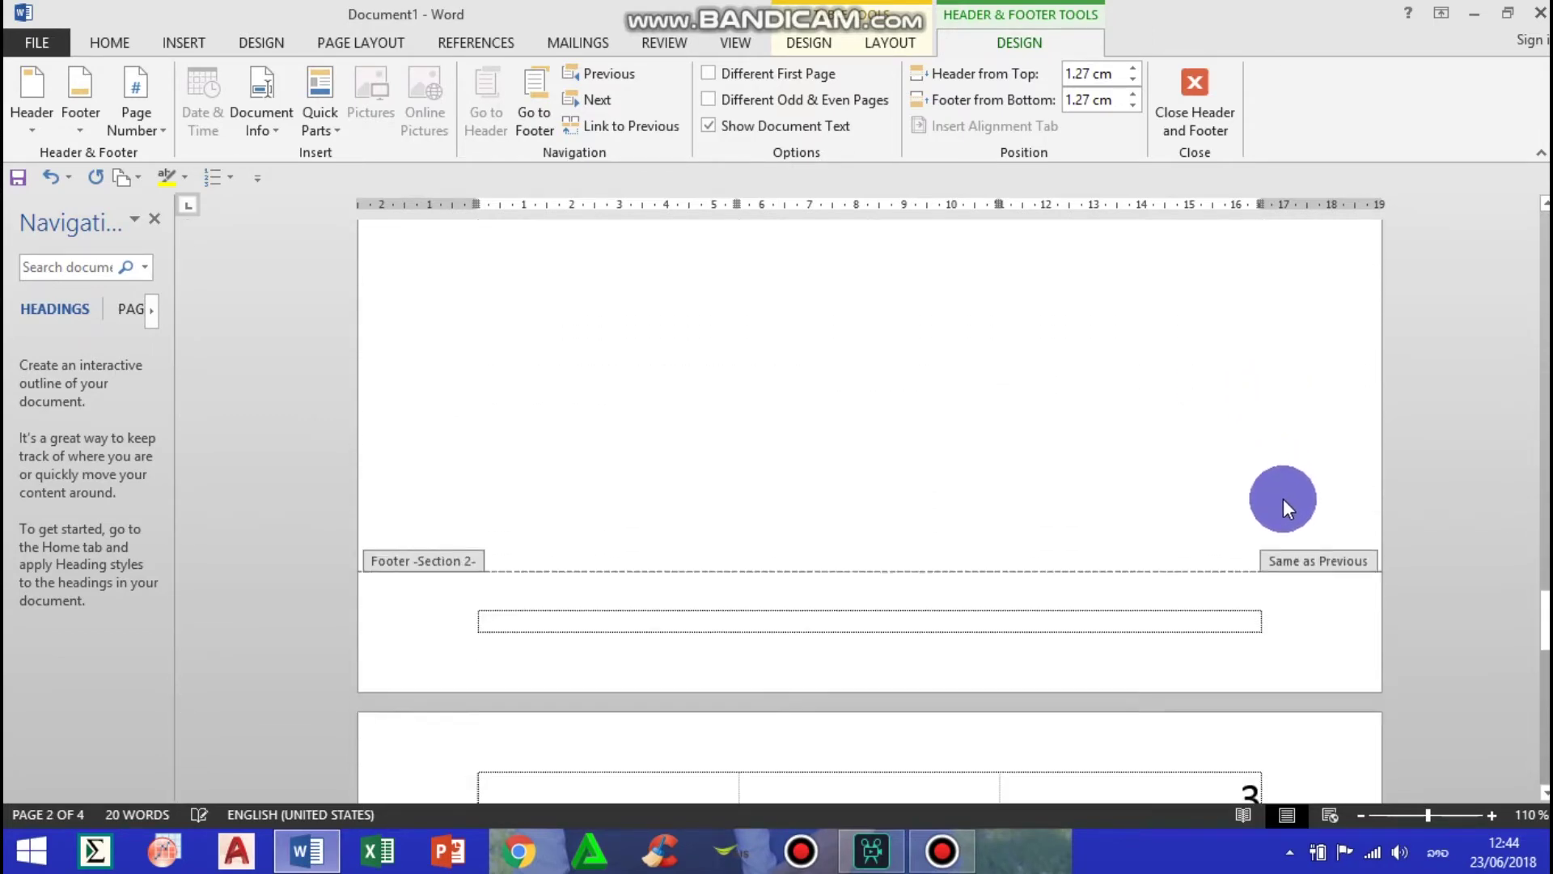
scroll(1283, 499, "down", 4)
scroll(1297, 482, "down", 10)
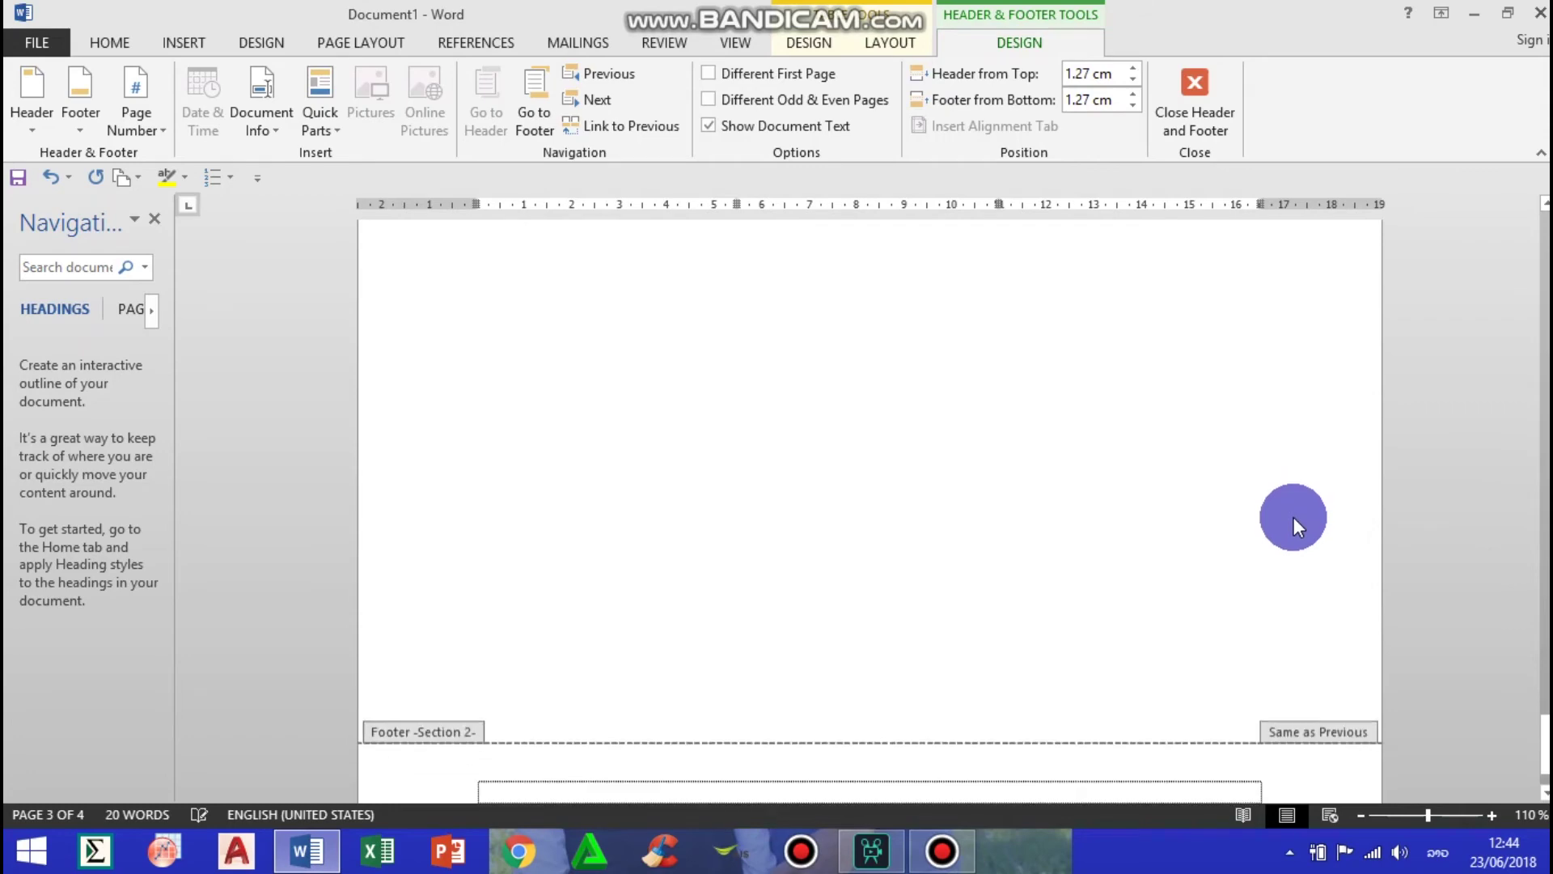
scroll(1294, 526, "down", 2)
scroll(1311, 486, "down", 8)
scroll(1327, 389, "up", 3)
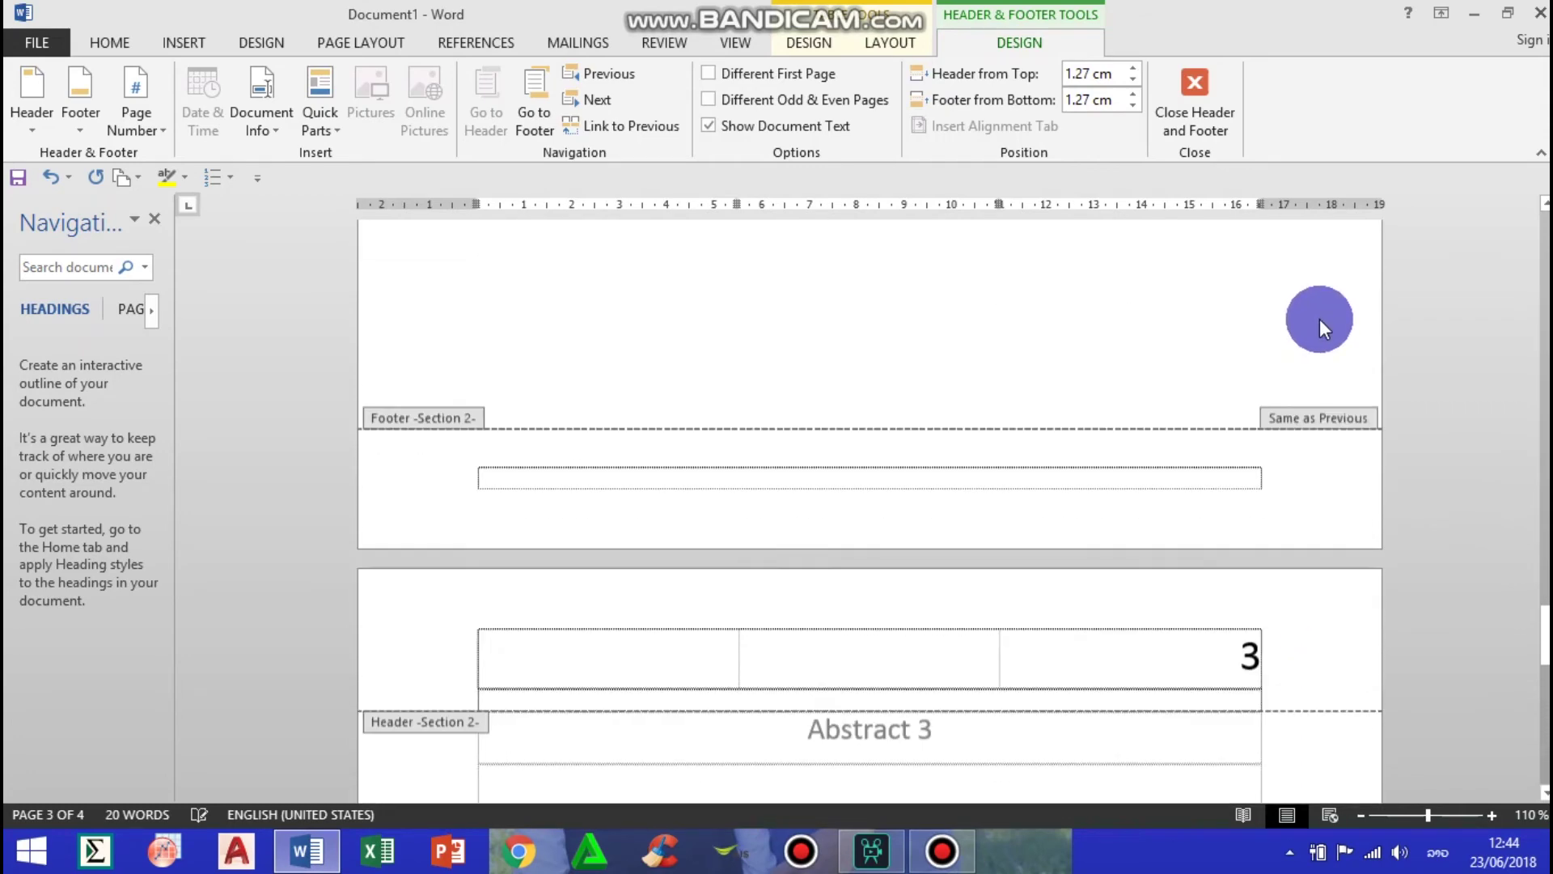
scroll(1318, 318, "up", 20)
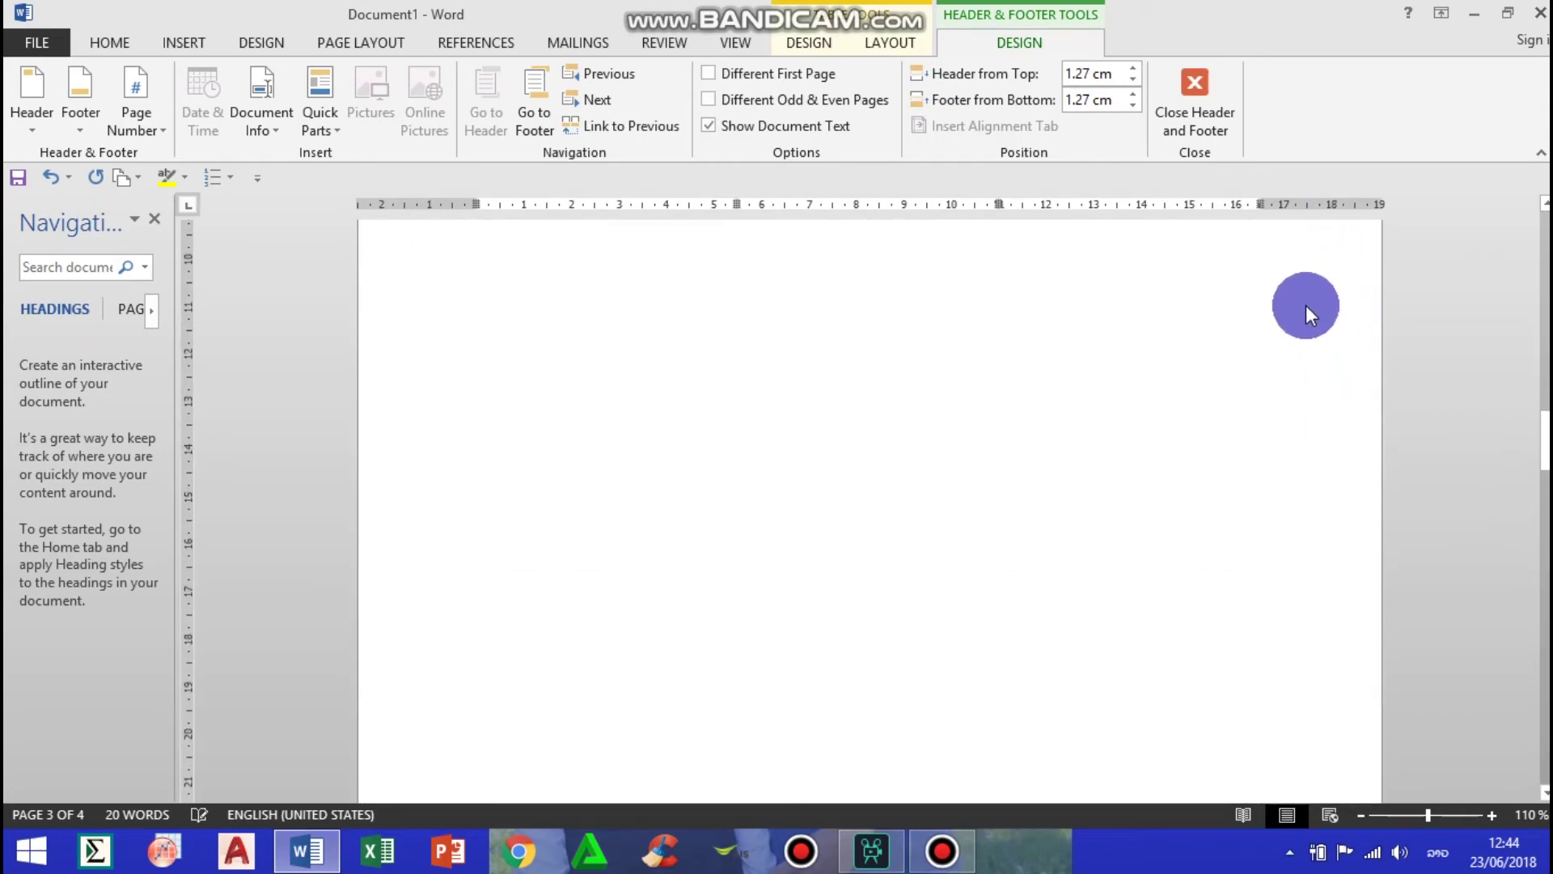
scroll(1306, 304, "up", 15)
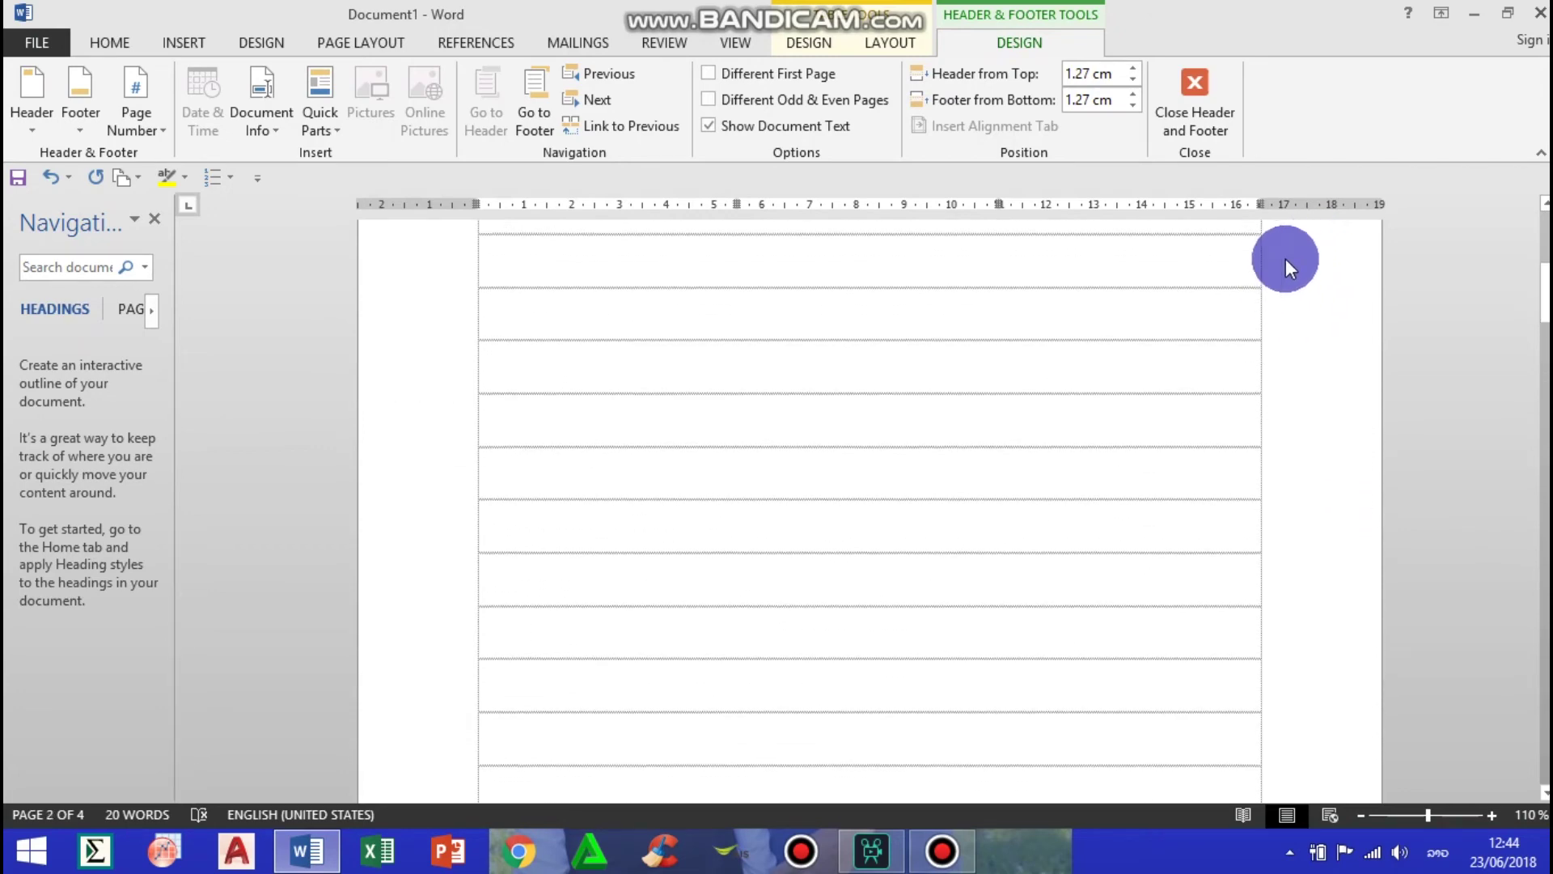
scroll(1285, 259, "up", 5)
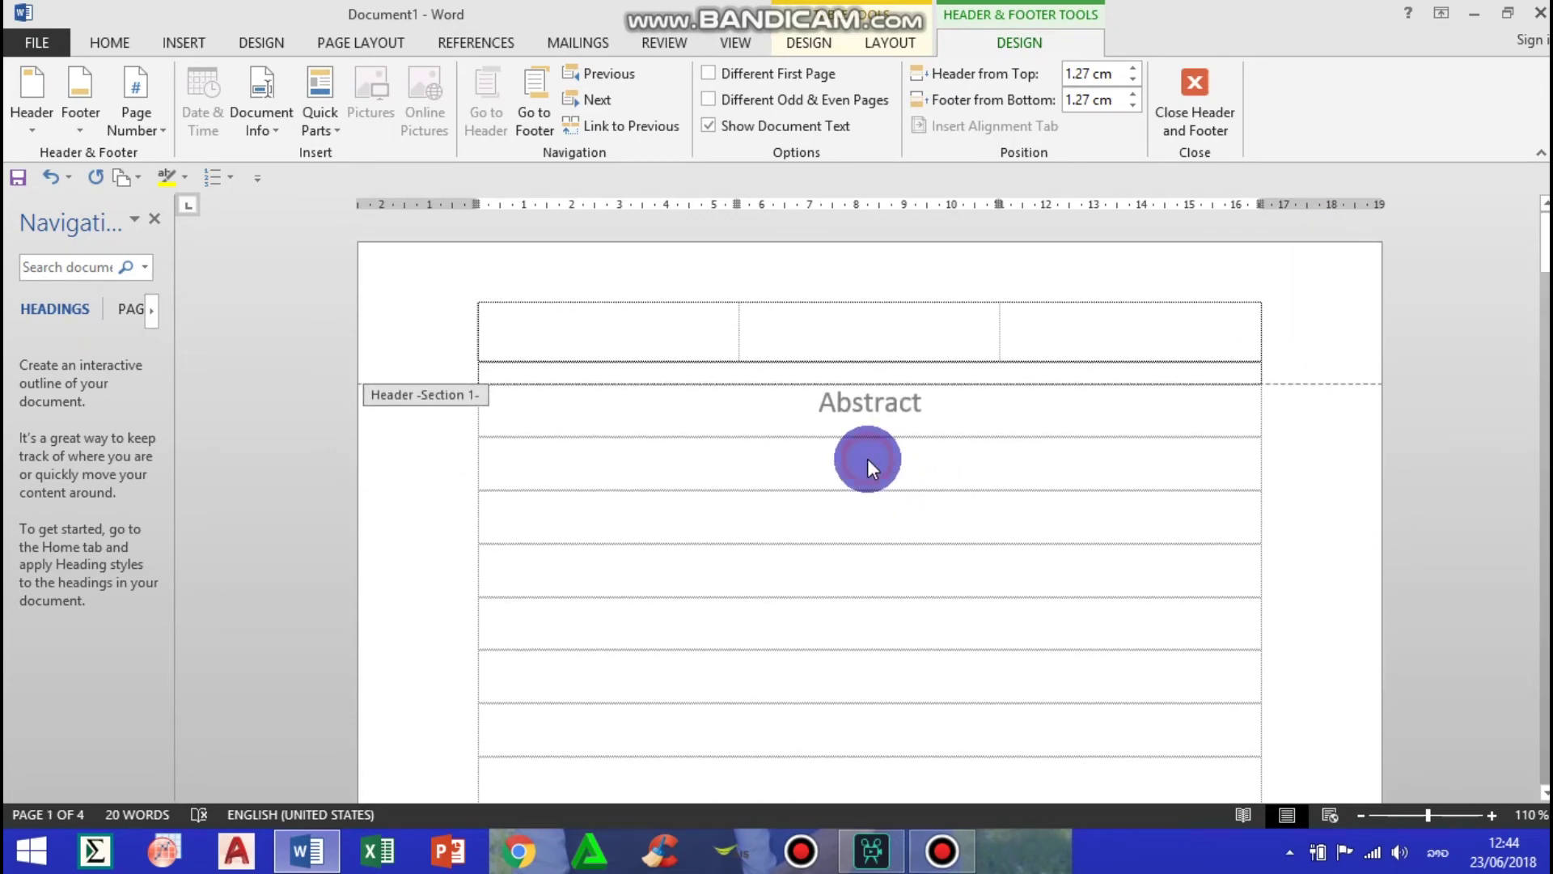
double_click(1006, 505)
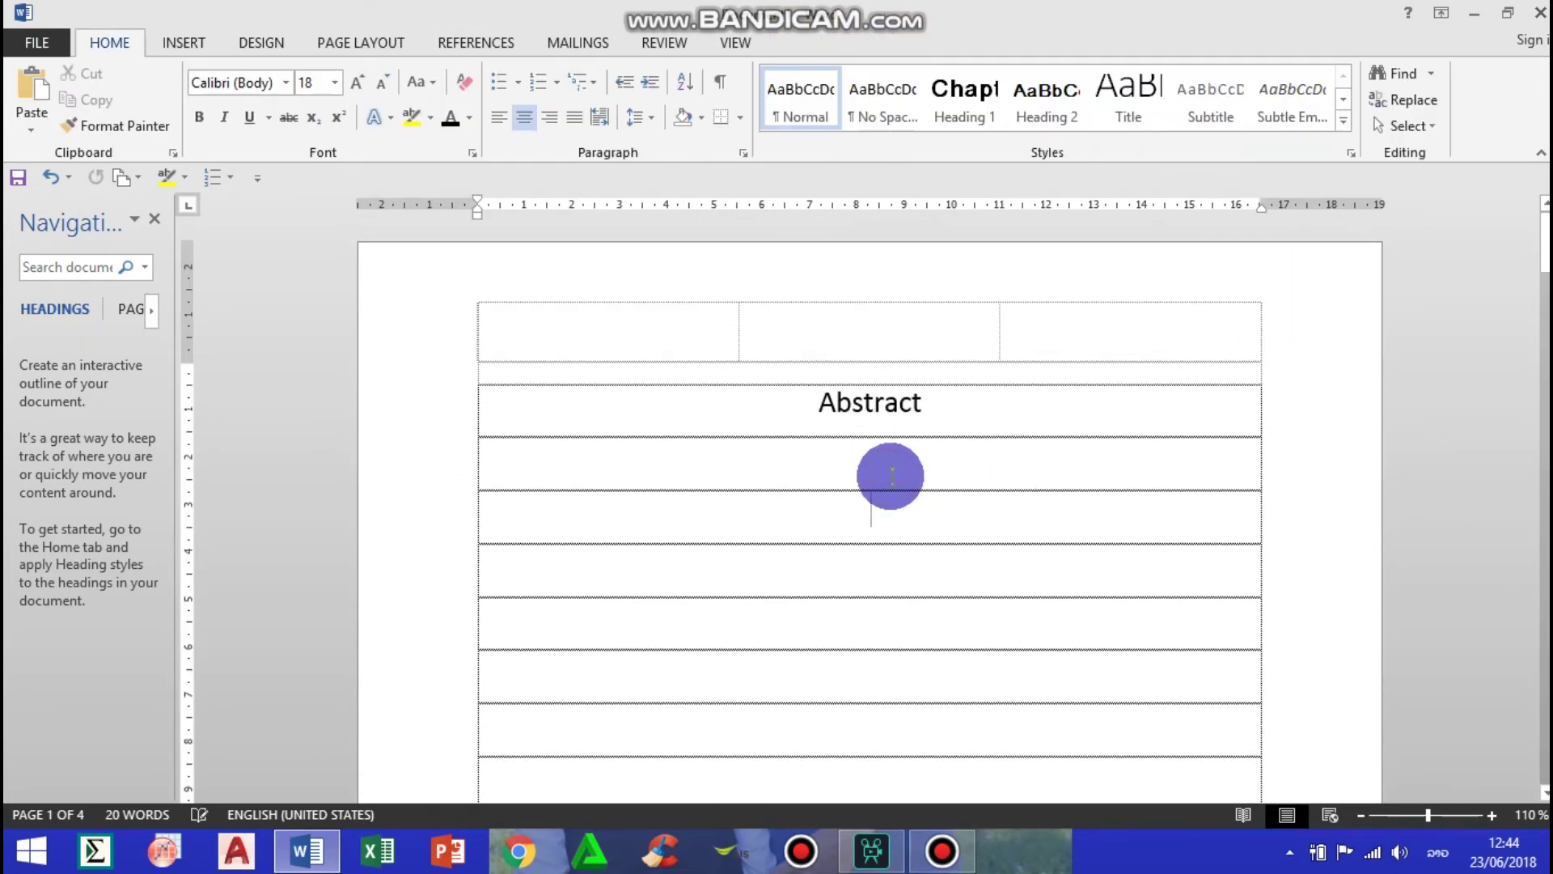